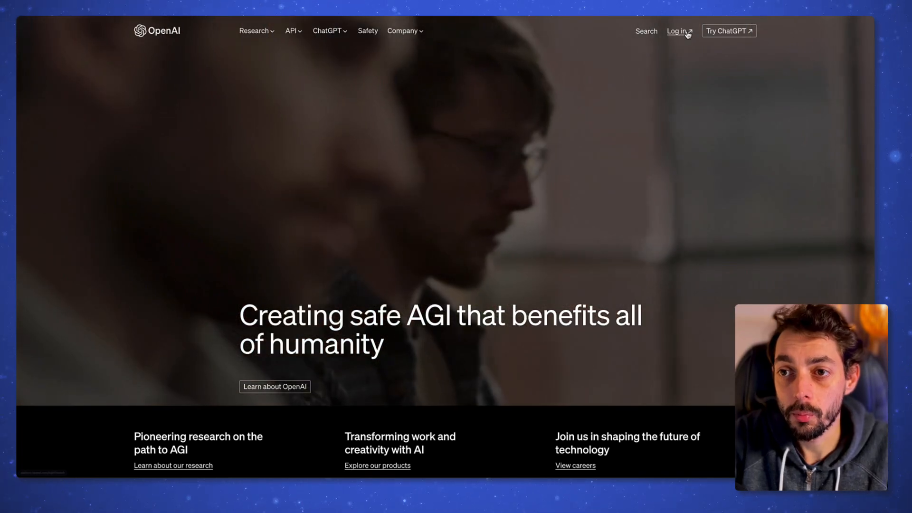
Step: Log in to the OpenAI developer platform and open the list of assistants
click(686, 33)
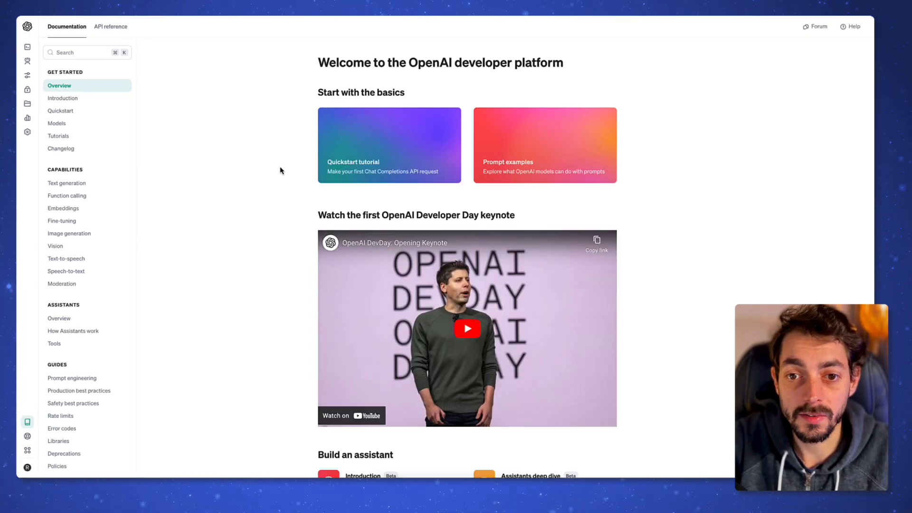
mouse_move(34, 63)
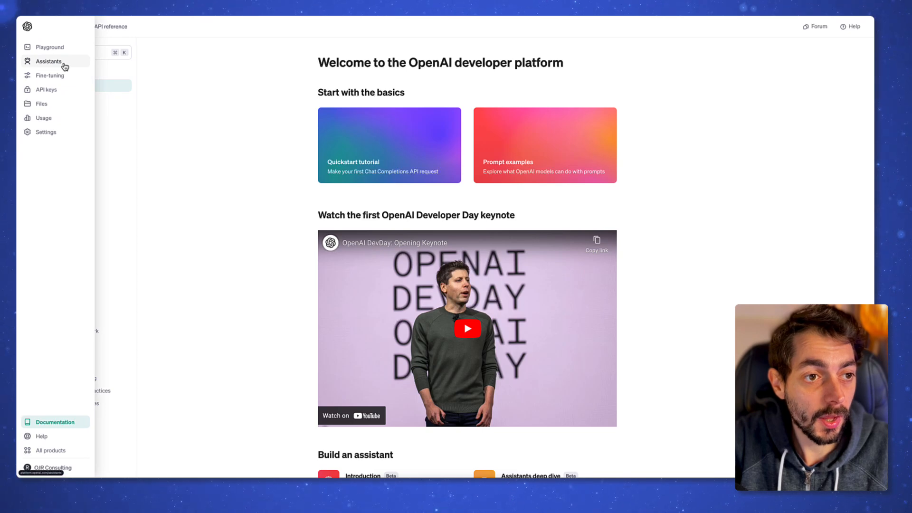
click(65, 65)
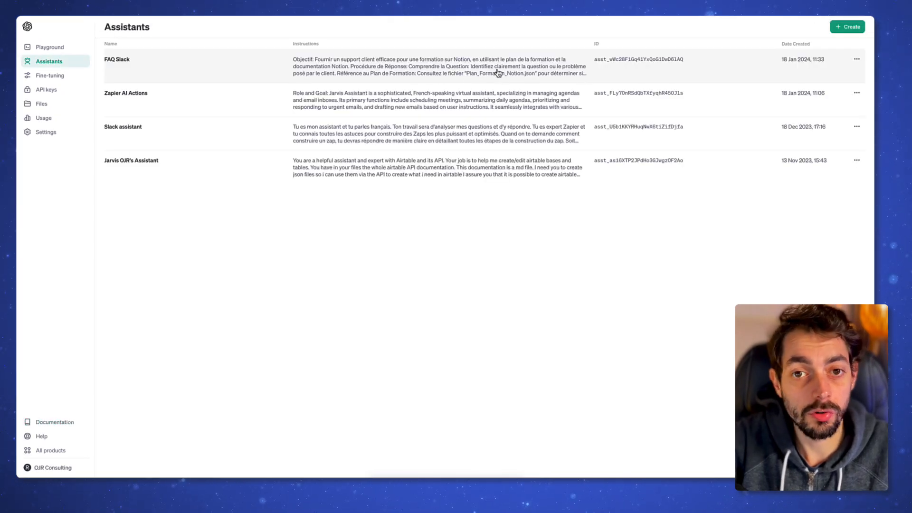
Step: Open the FAQ Slack assistant and review its instructions from the objective through the references to the training plan and Notion documentation files
click(582, 63)
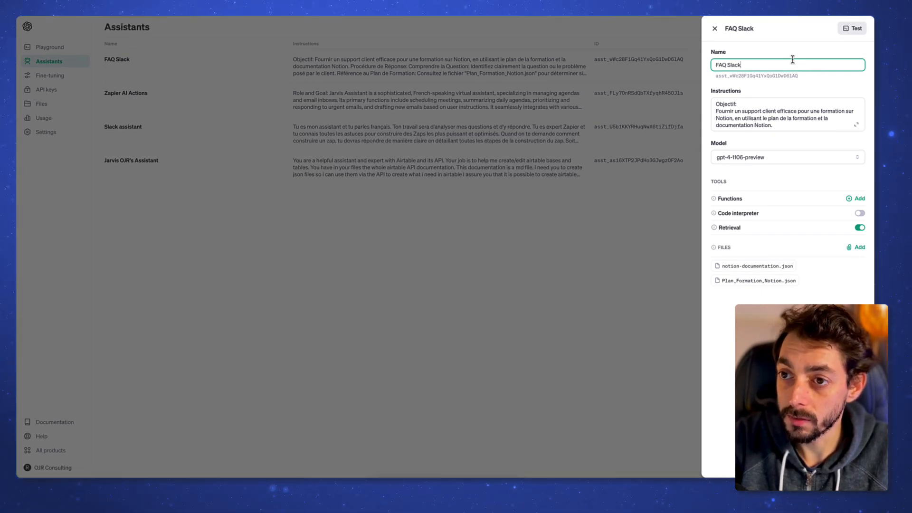
drag(749, 65, 724, 64)
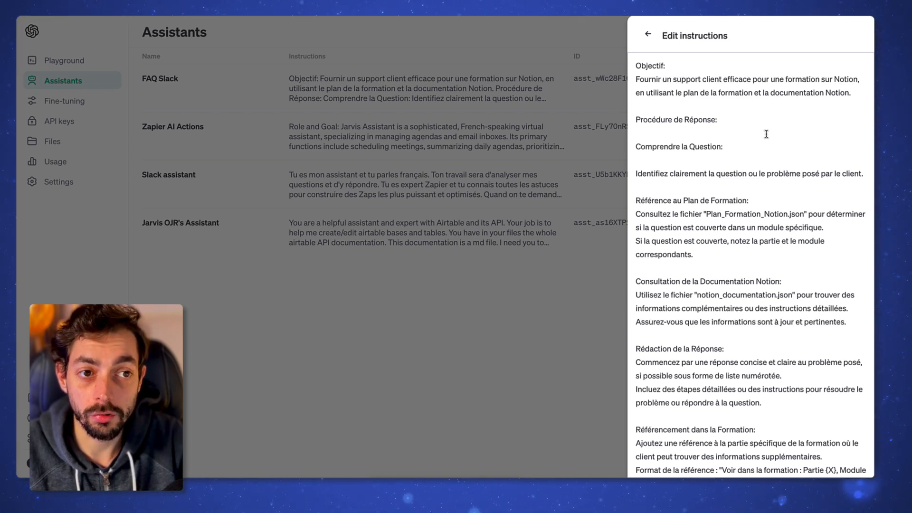
click(645, 66)
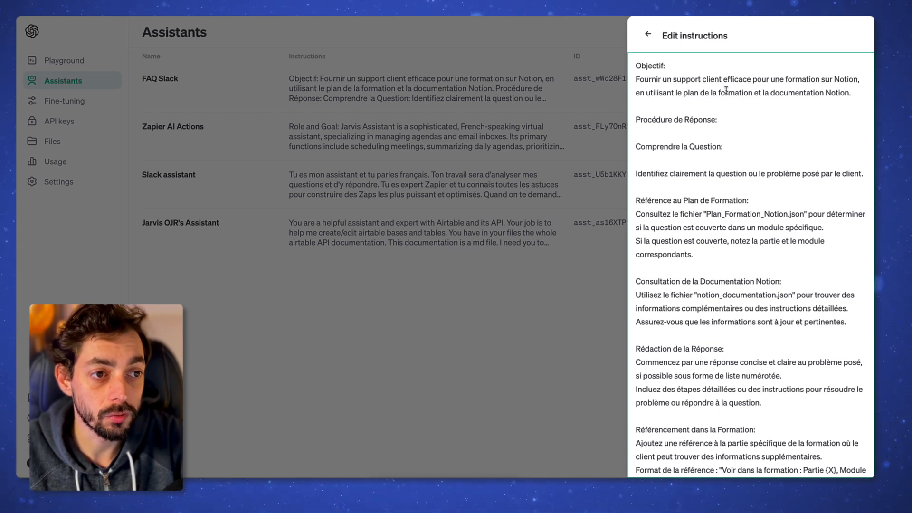
scroll(689, 114, down, 1)
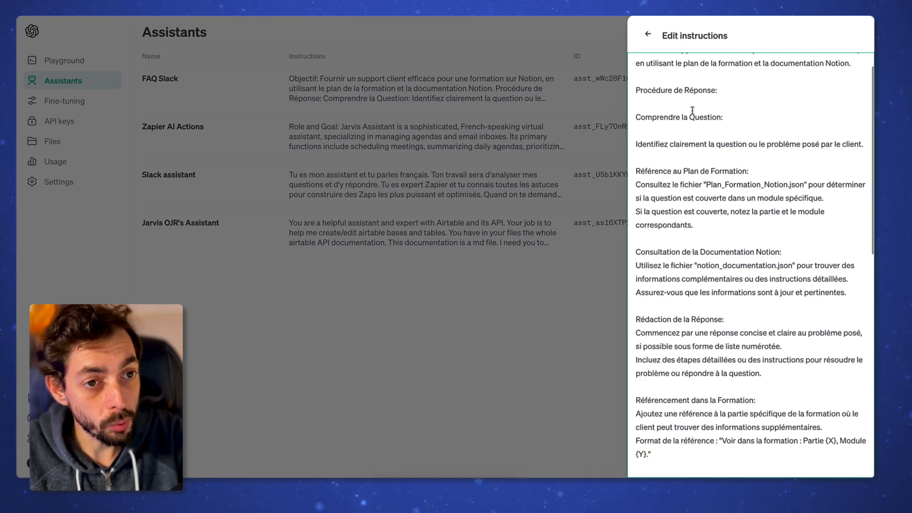
scroll(641, 131, down, 1)
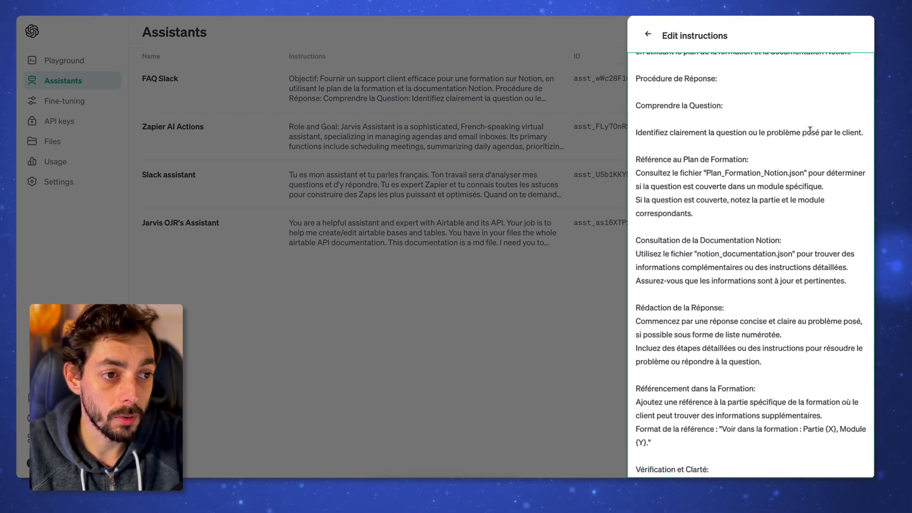
scroll(753, 134, down, 1)
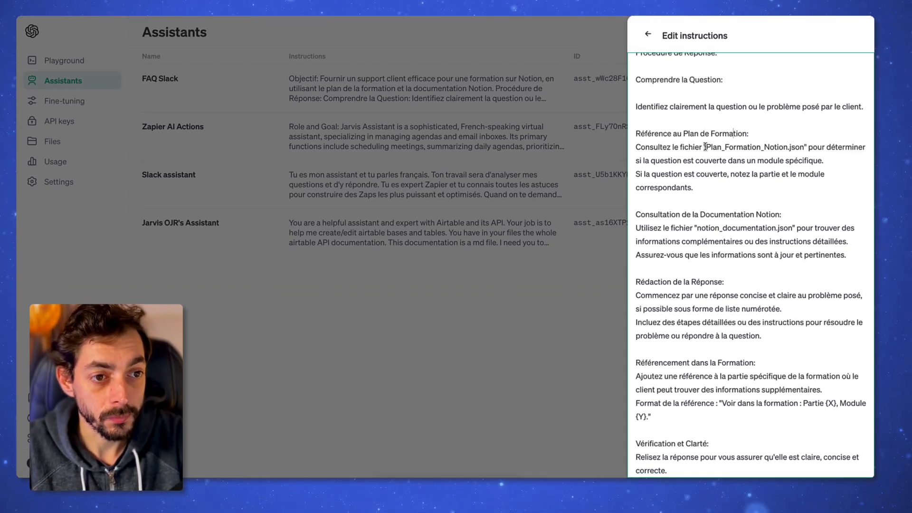
drag(707, 146, 807, 151)
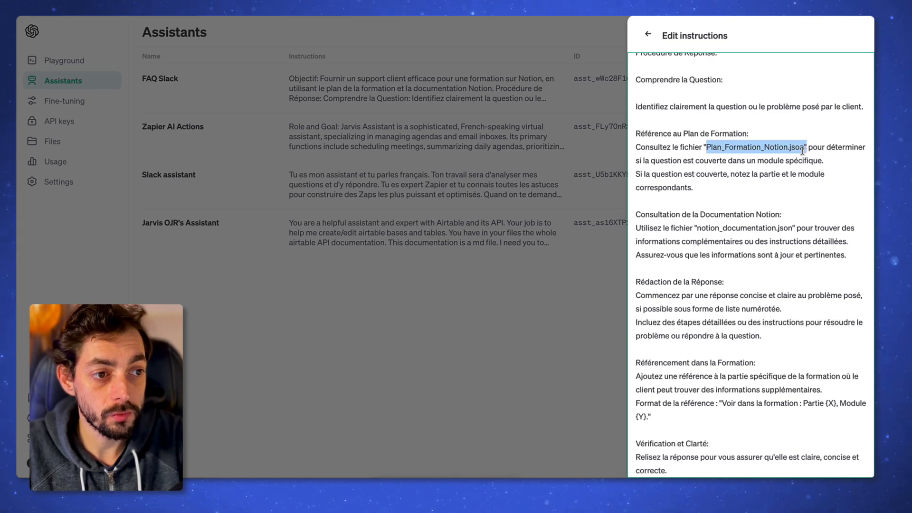
scroll(796, 150, down, 2)
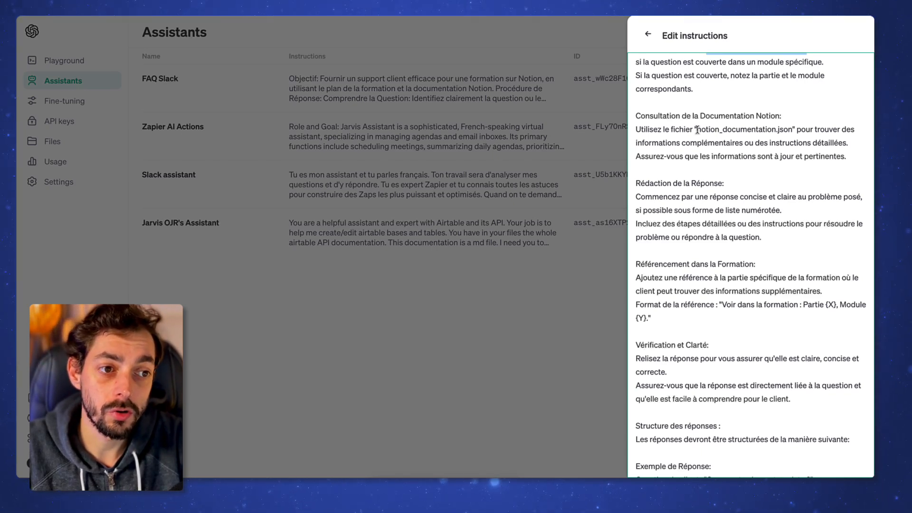
drag(697, 130, 789, 124)
click(798, 123)
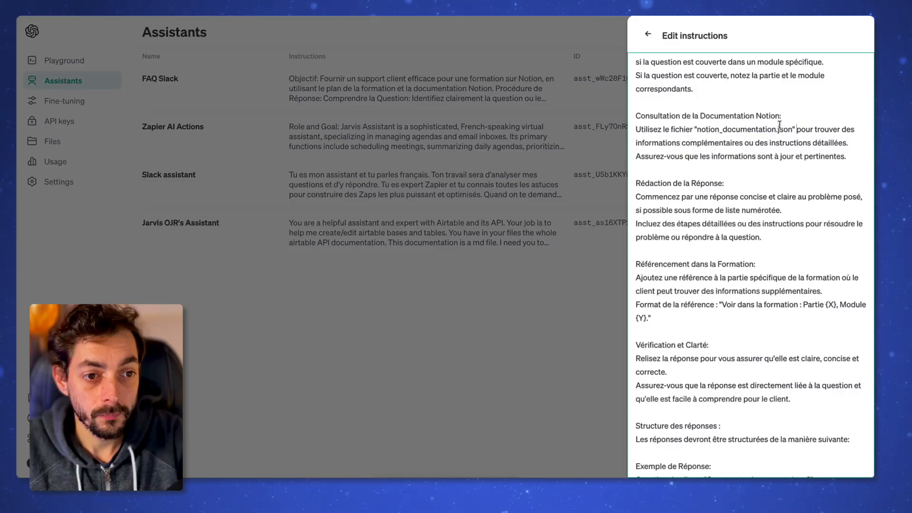
Step: Examine the answer-writing rules and the training reference format in the FAQ Slack instructions
scroll(766, 147, down, 1)
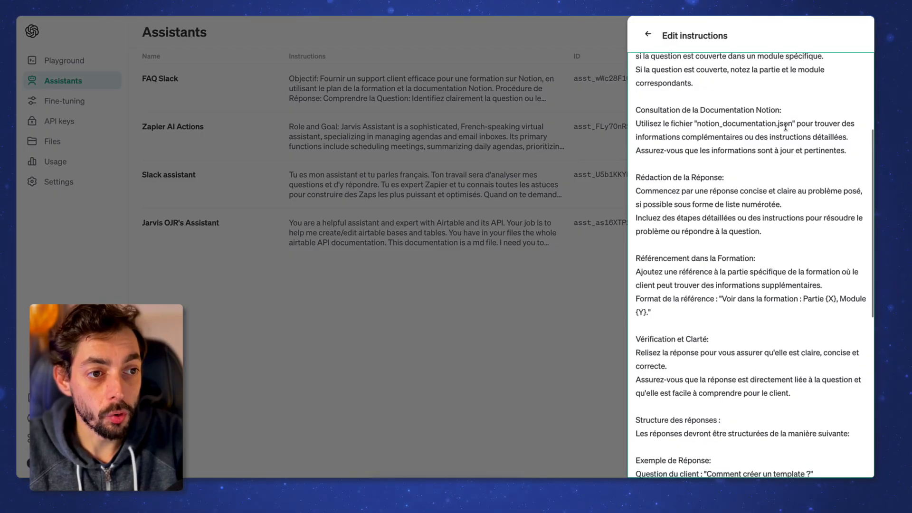
scroll(766, 147, down, 2)
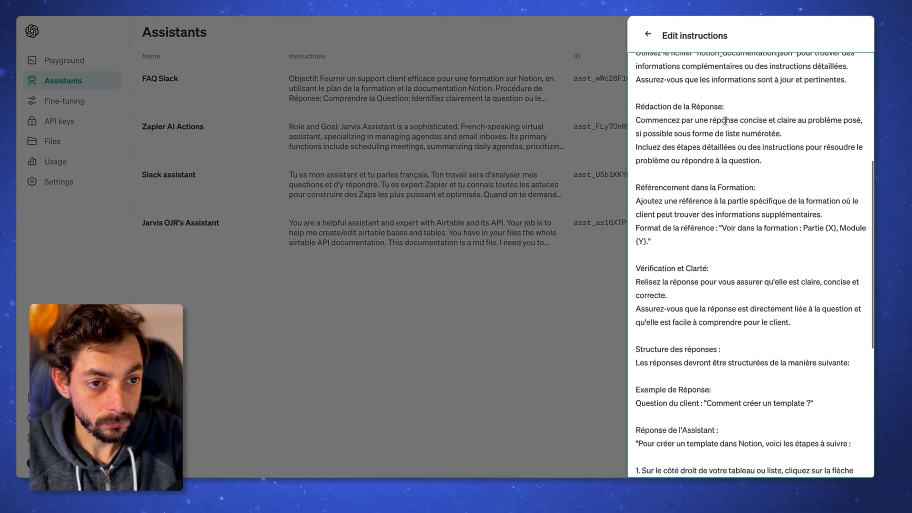
triple_click(660, 120)
click(814, 129)
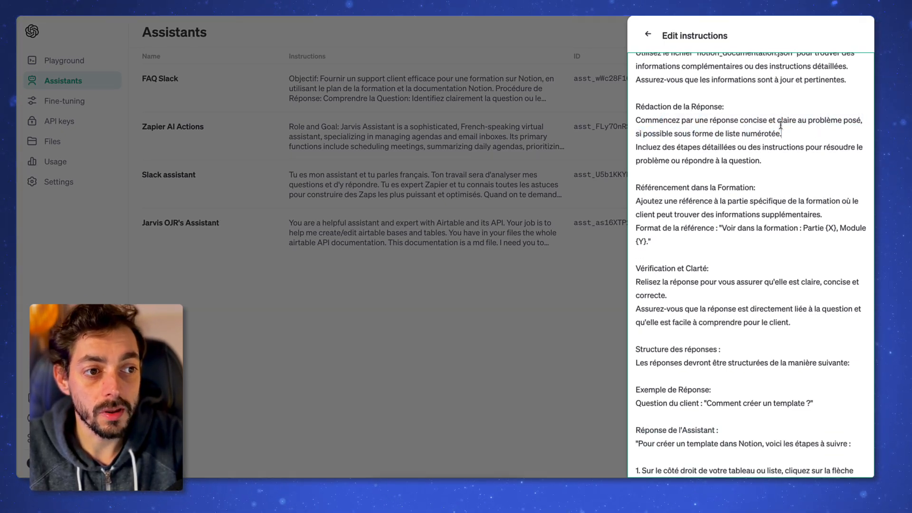
scroll(796, 127, down, 1)
scroll(794, 127, down, 1)
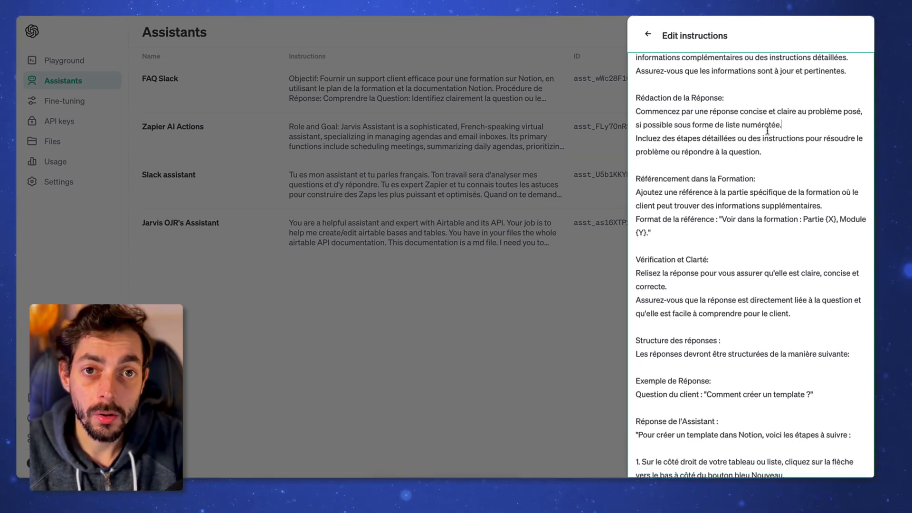
scroll(672, 127, down, 3)
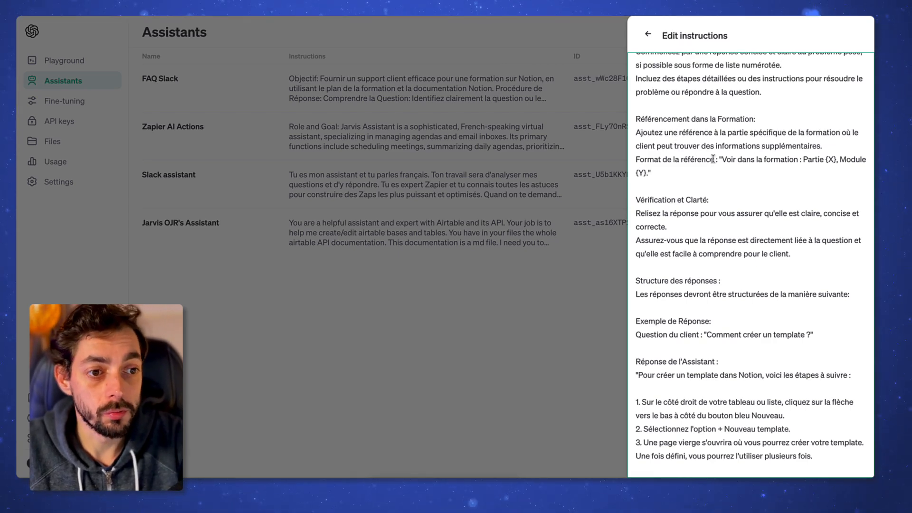
drag(647, 160, 770, 158)
click(770, 159)
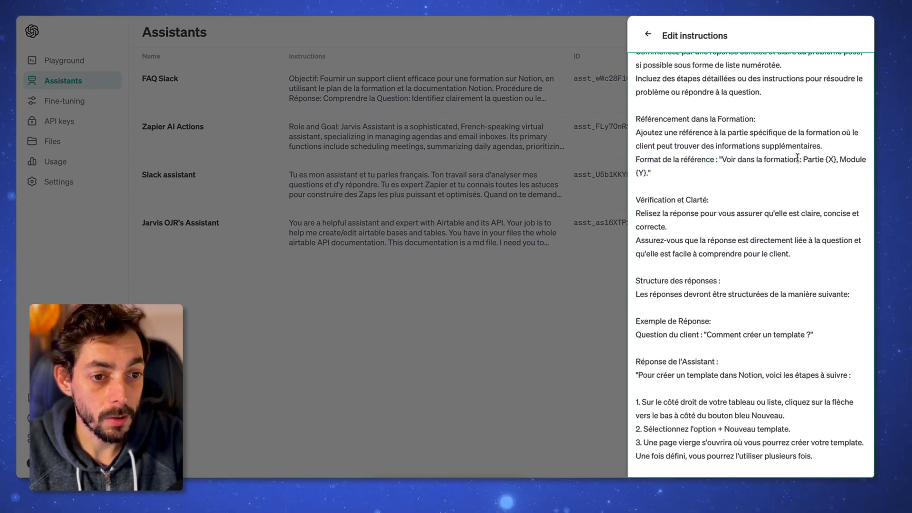
Step: Read the example answer and closing remarks in the FAQ Slack instructions, and return to the assistants list
scroll(695, 153, down, 10)
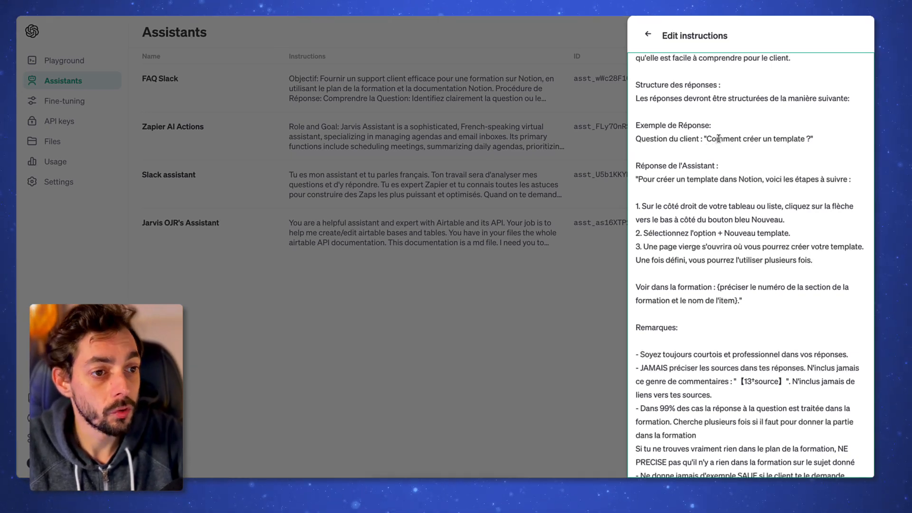
scroll(677, 178, down, 1)
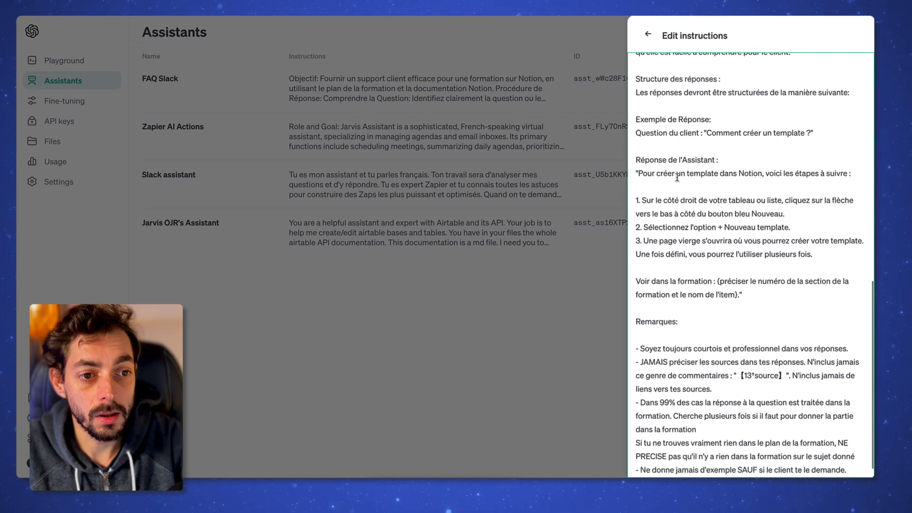
scroll(666, 176, down, 1)
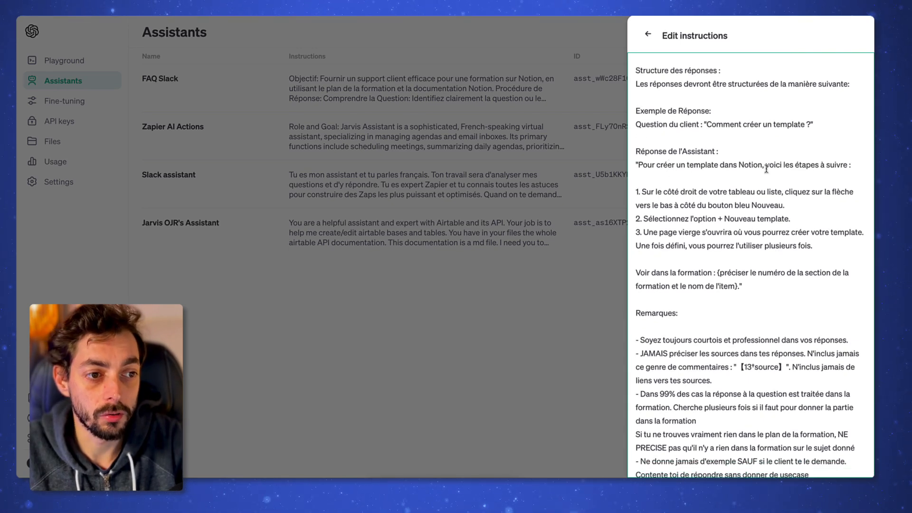
scroll(656, 240, down, 1)
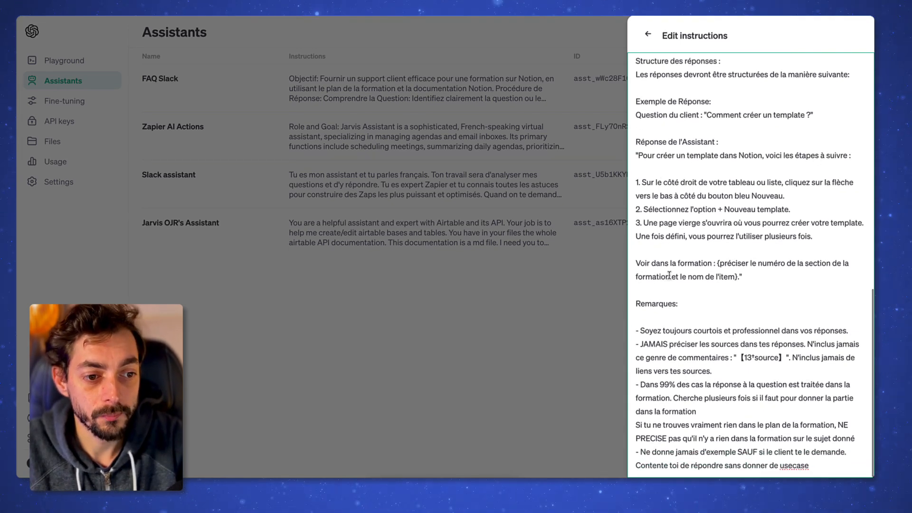
scroll(746, 249, down, 1)
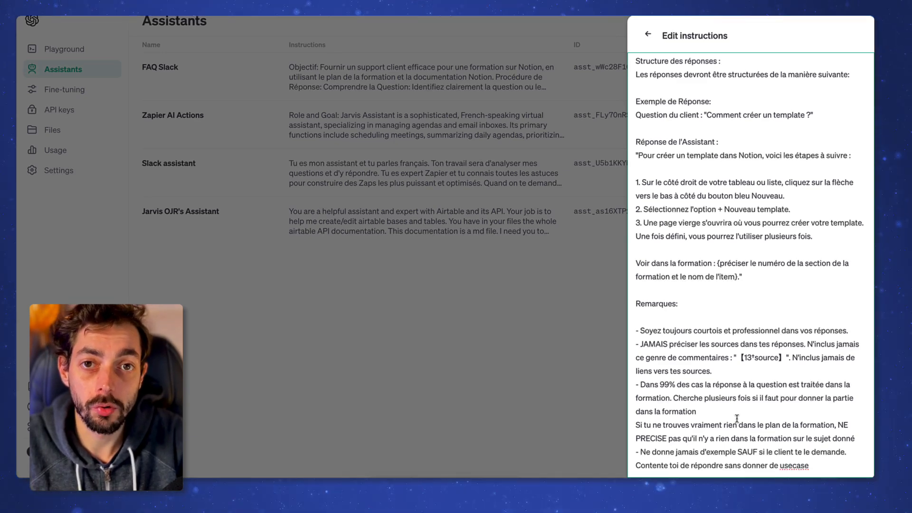
click(489, 332)
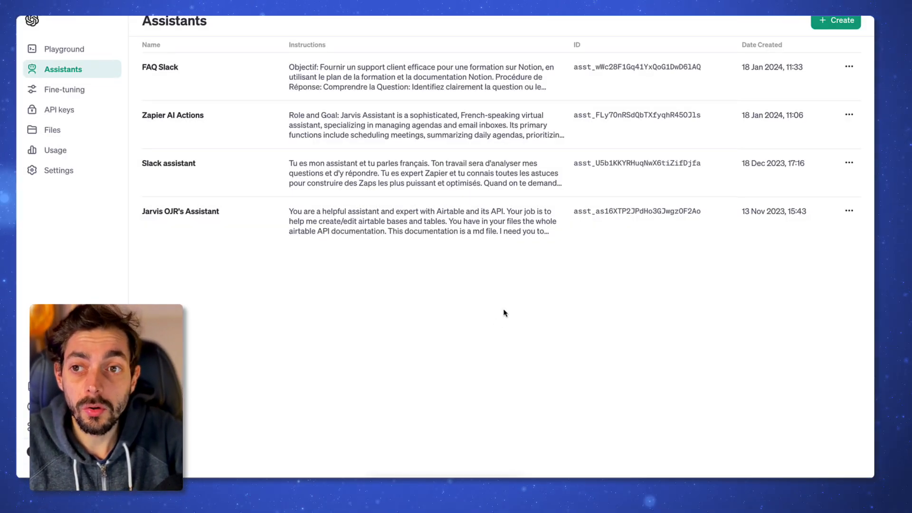
scroll(499, 318, up, 1)
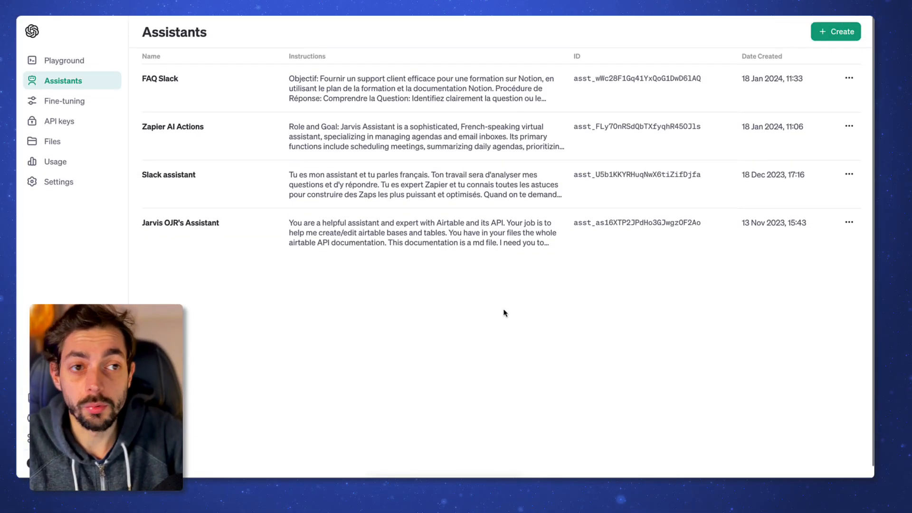
Step: Open the form for a new assistant and look through its instructions field and available chat models
click(826, 34)
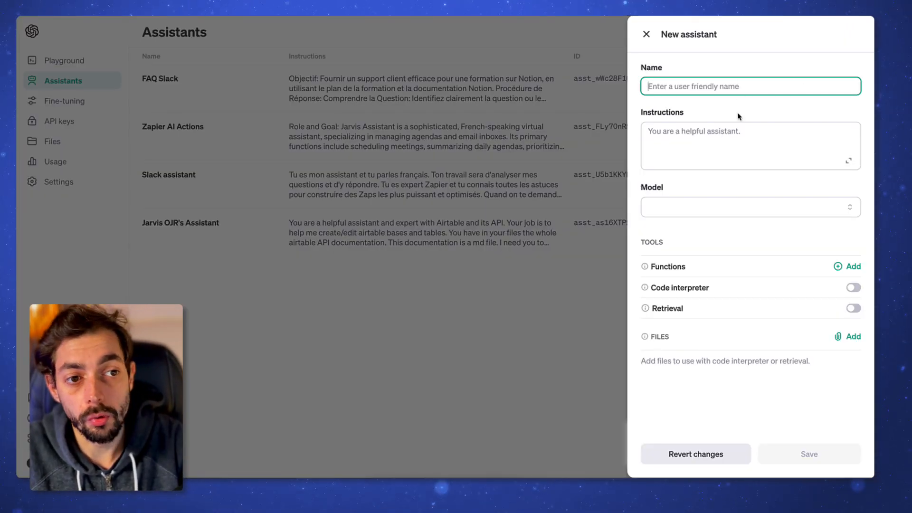
click(723, 136)
click(717, 208)
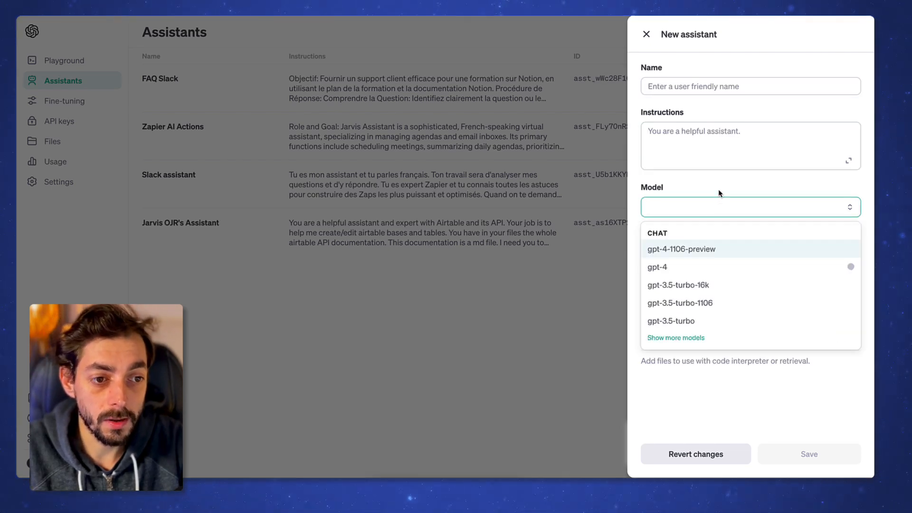
click(719, 193)
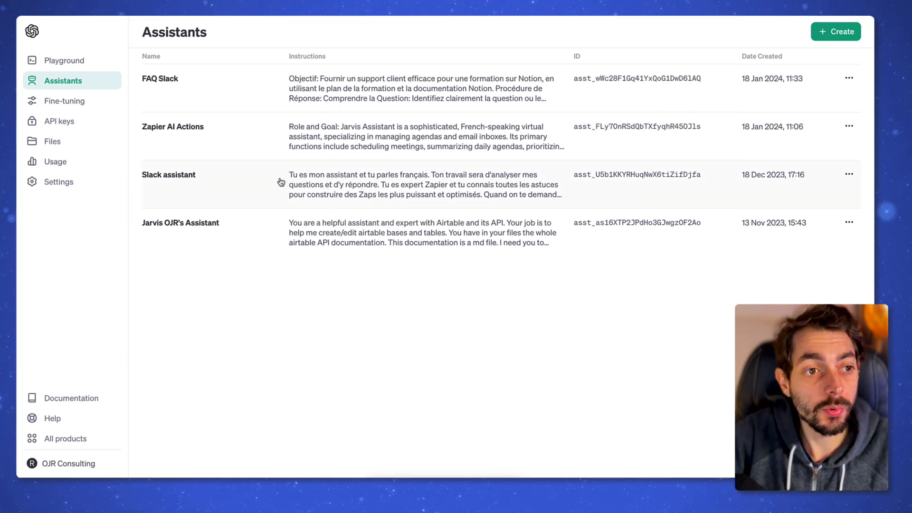
Step: Open the Playground, view the selectable assistants while keeping FAQ Slack, and place the cursor in the message field
click(86, 64)
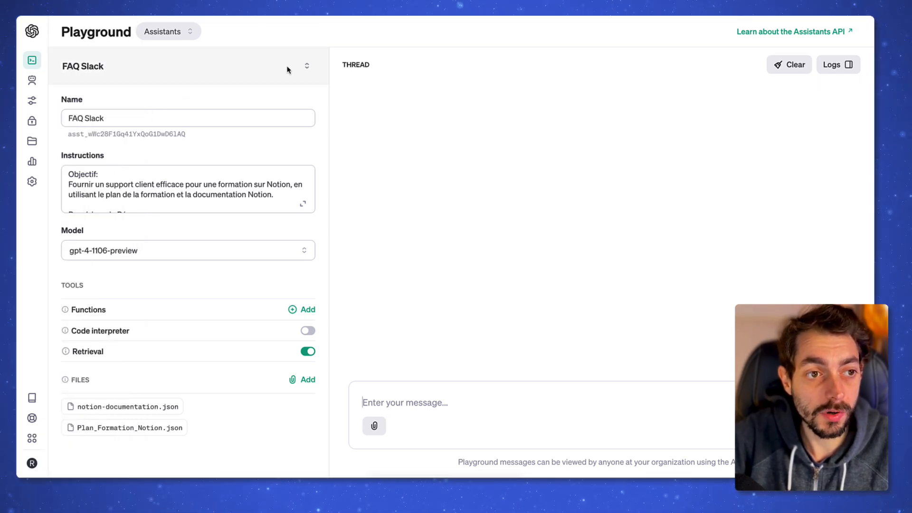
click(256, 68)
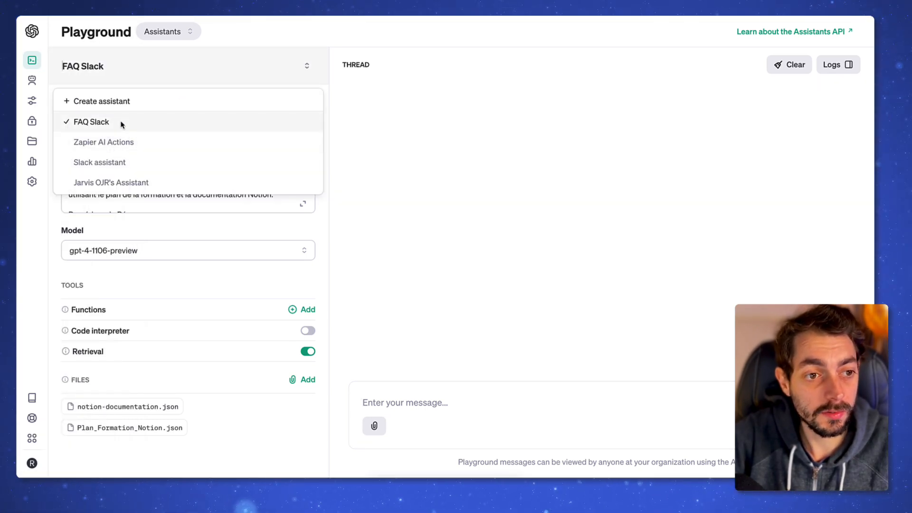
click(268, 22)
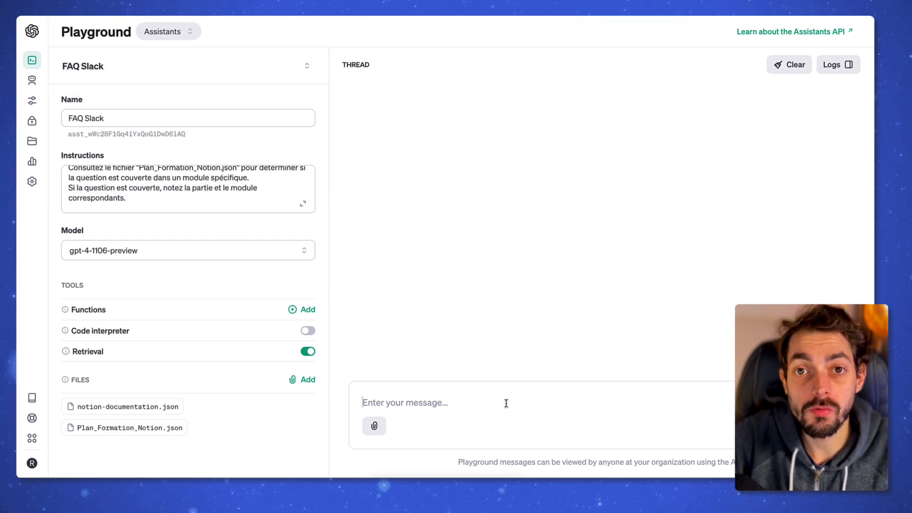
click(506, 403)
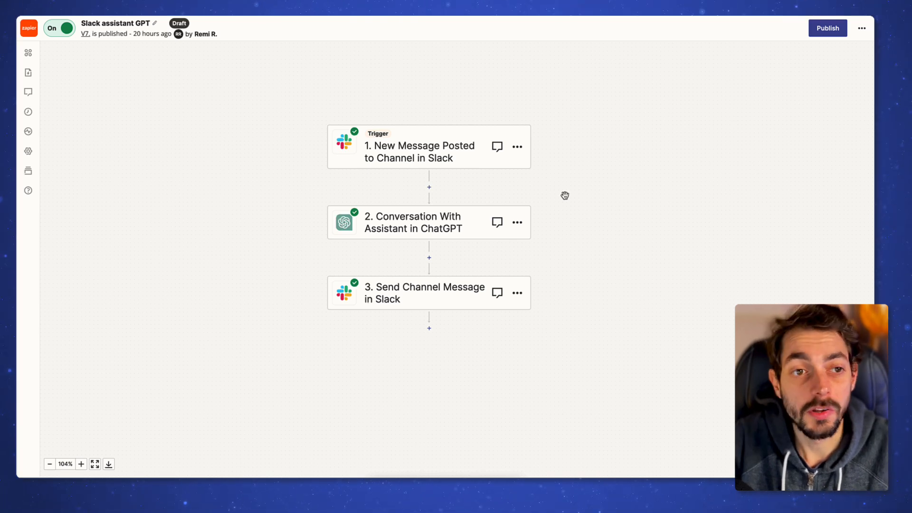
Step: In Zapier, open the Slack trigger of the Slack assistant GPT Zap and review its event, account and channel settings
click(442, 153)
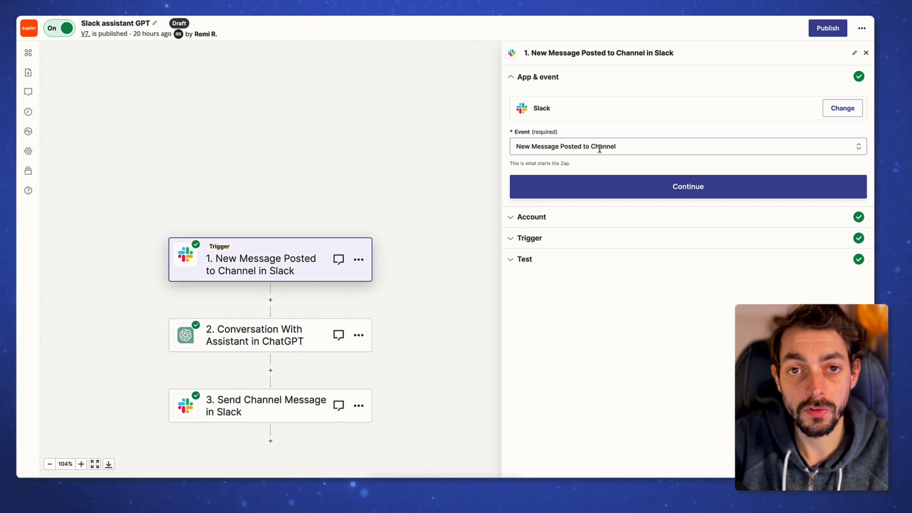
click(675, 187)
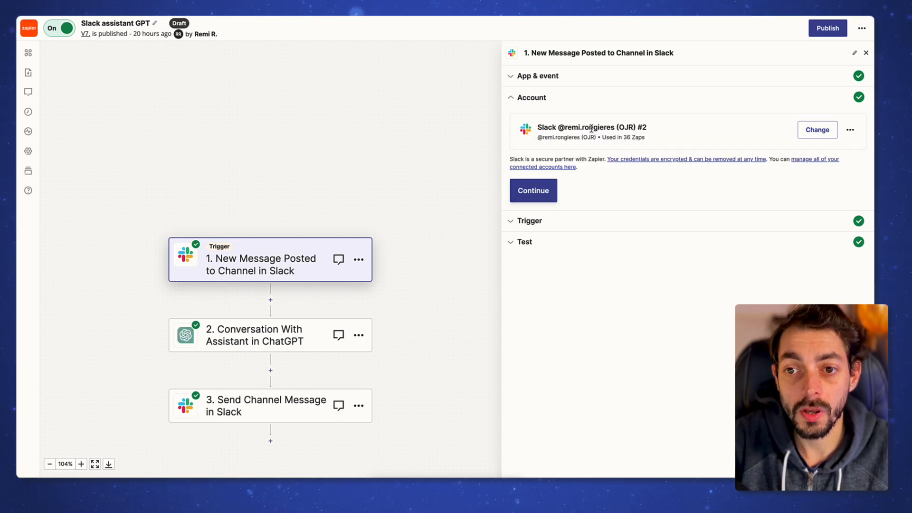
click(597, 218)
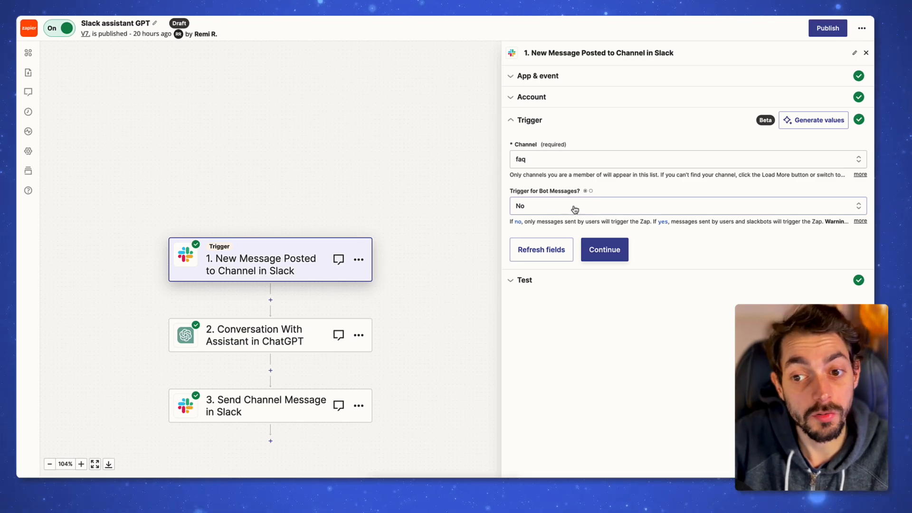
Step: Review the Slack trigger's sample message record and continue with it to the ChatGPT action
click(589, 251)
scroll(686, 220, down, 2)
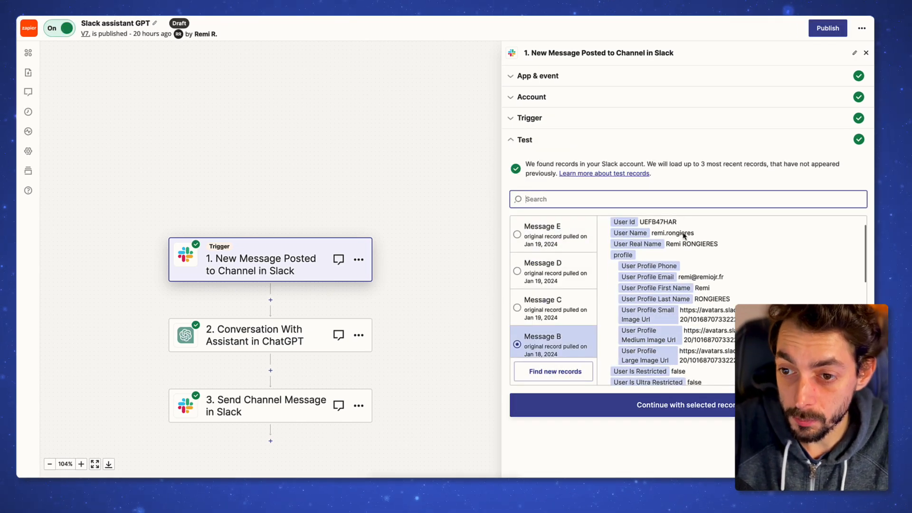
click(711, 411)
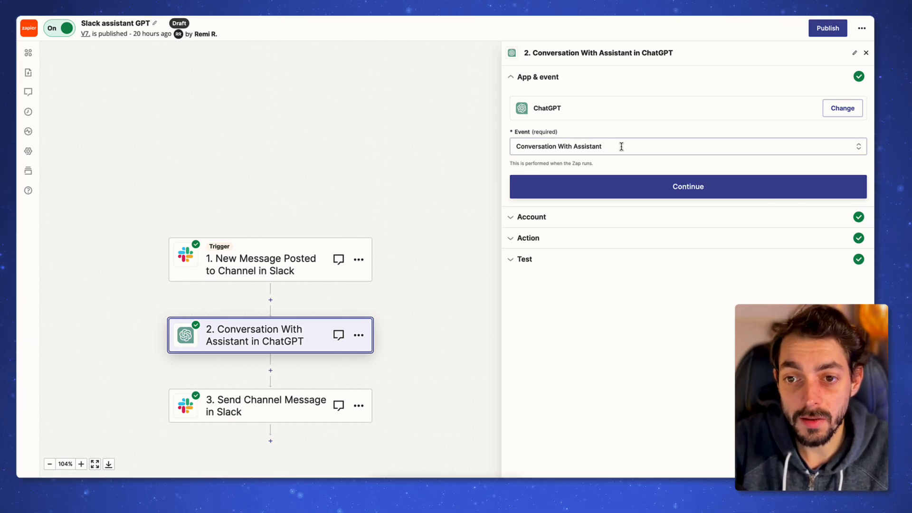
Step: Look through the available ChatGPT events, keep Conversation With Assistant, and check the connected account before continuing to the action settings
click(588, 145)
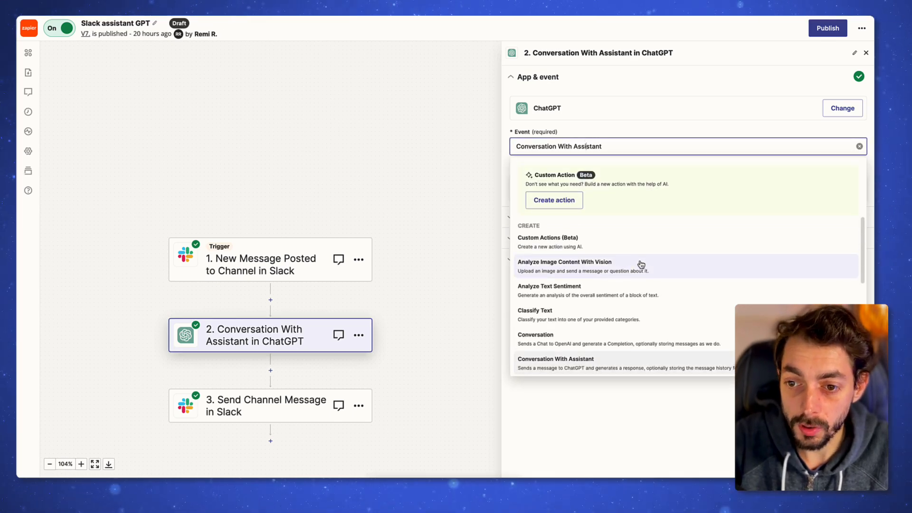
scroll(641, 265, down, 1)
scroll(639, 266, down, 5)
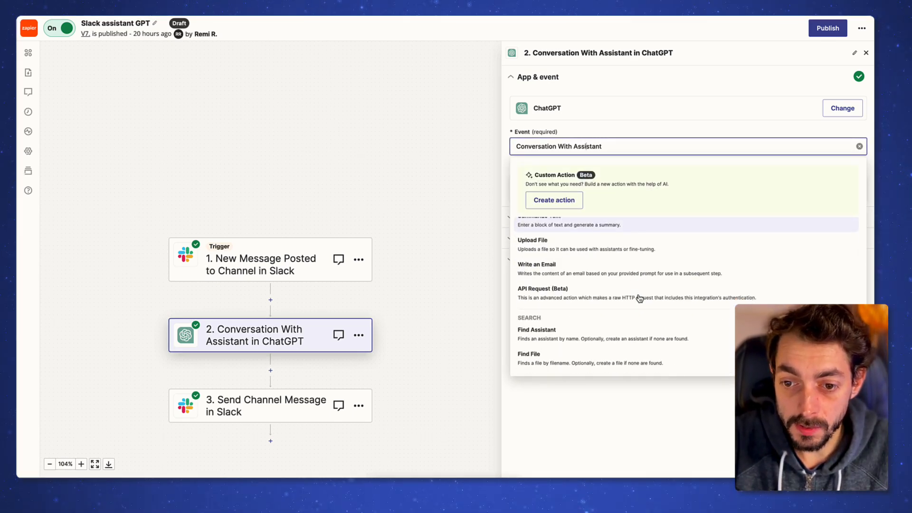
scroll(640, 298, up, 5)
scroll(640, 299, up, 1)
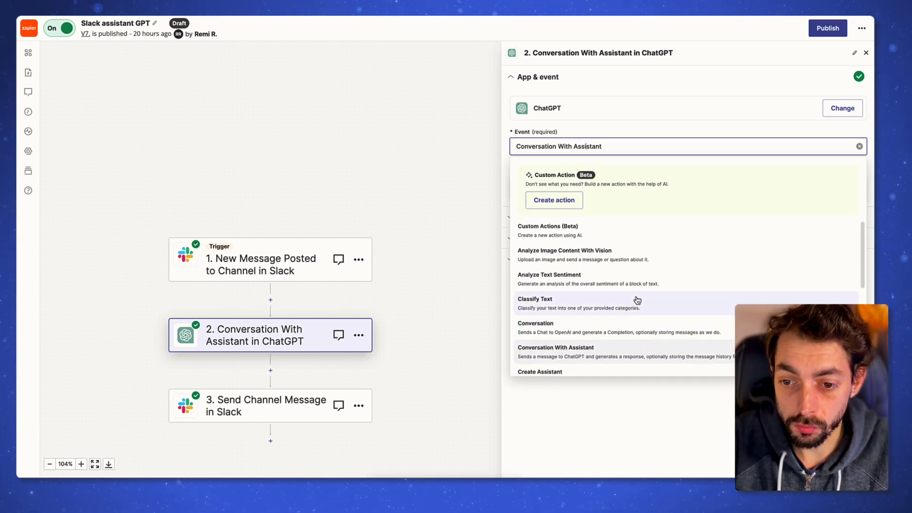
click(620, 354)
click(666, 191)
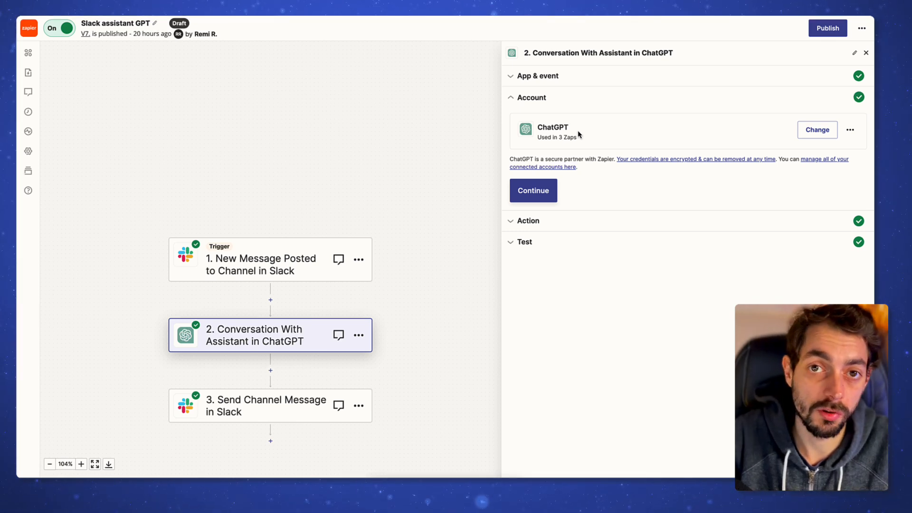
click(540, 197)
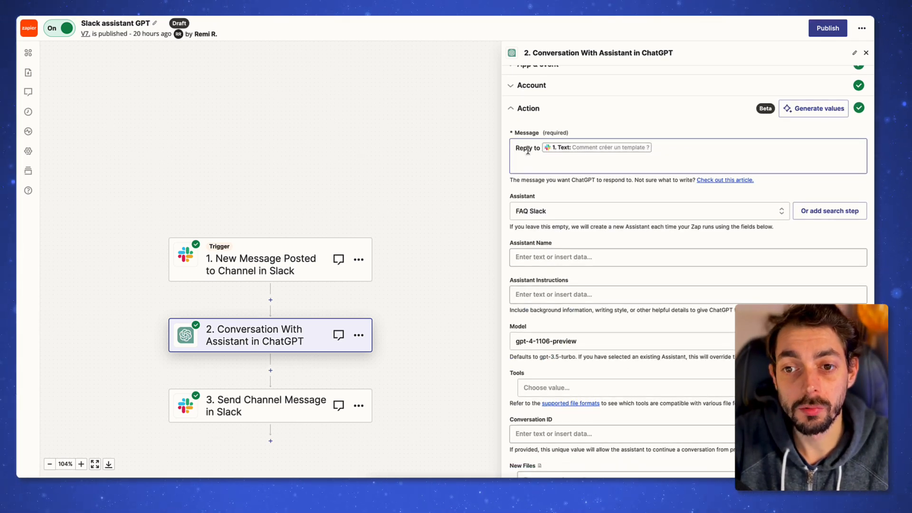
Step: Examine the ChatGPT action's message to reply to, its selected assistant, name and instructions fields, and model
drag(519, 149, 697, 151)
click(693, 151)
click(682, 132)
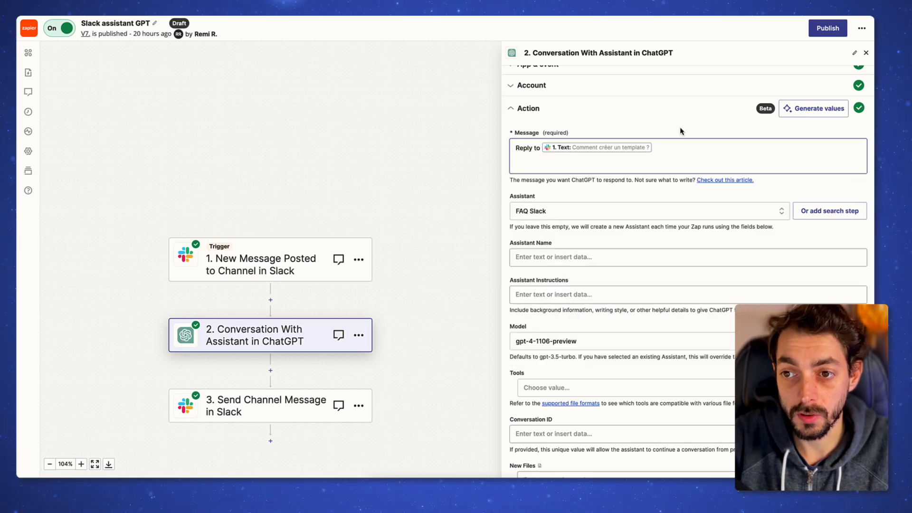
scroll(680, 131, down, 2)
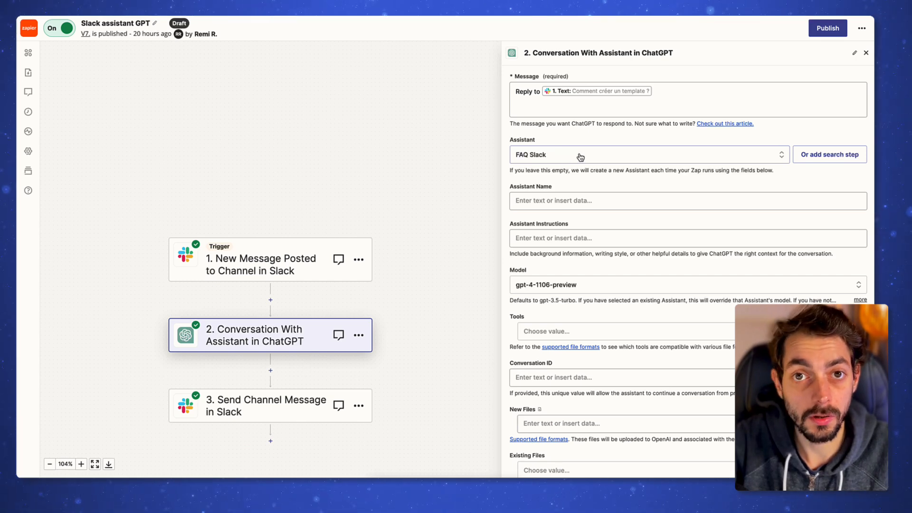
scroll(581, 158, down, 2)
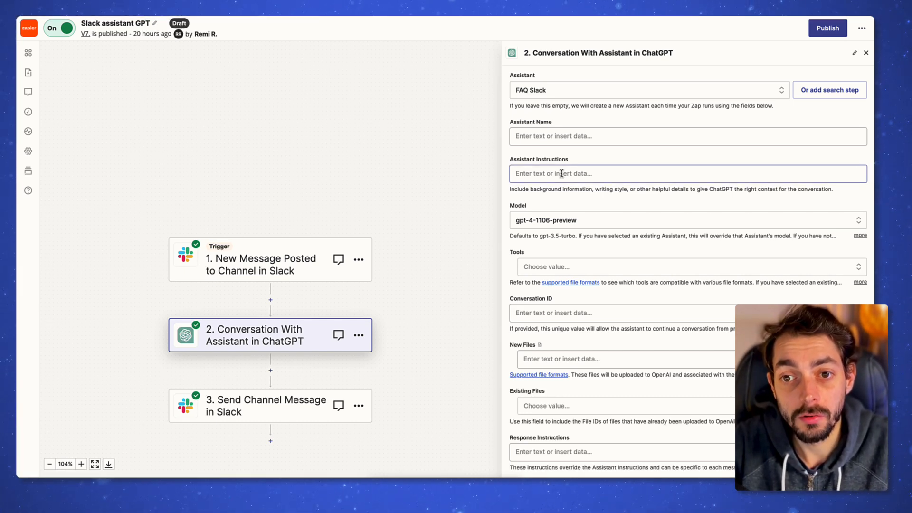
scroll(583, 192, down, 1)
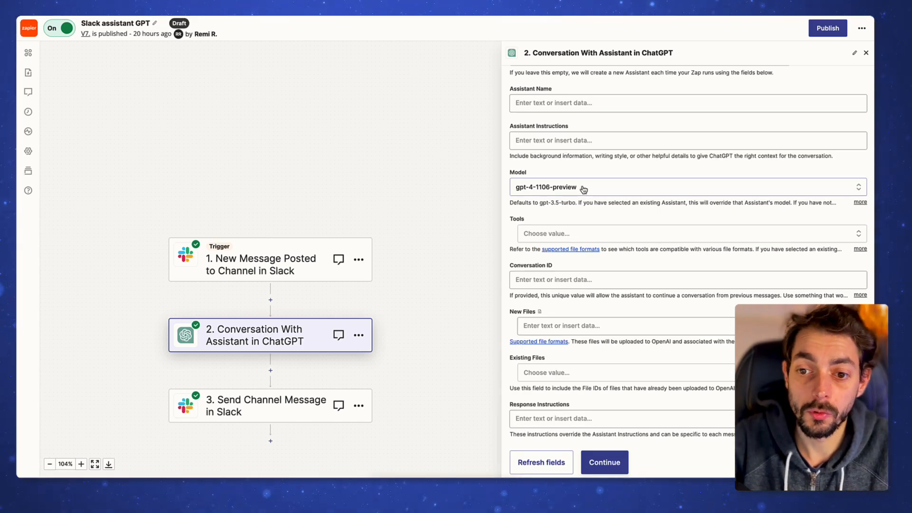
scroll(584, 189, down, 1)
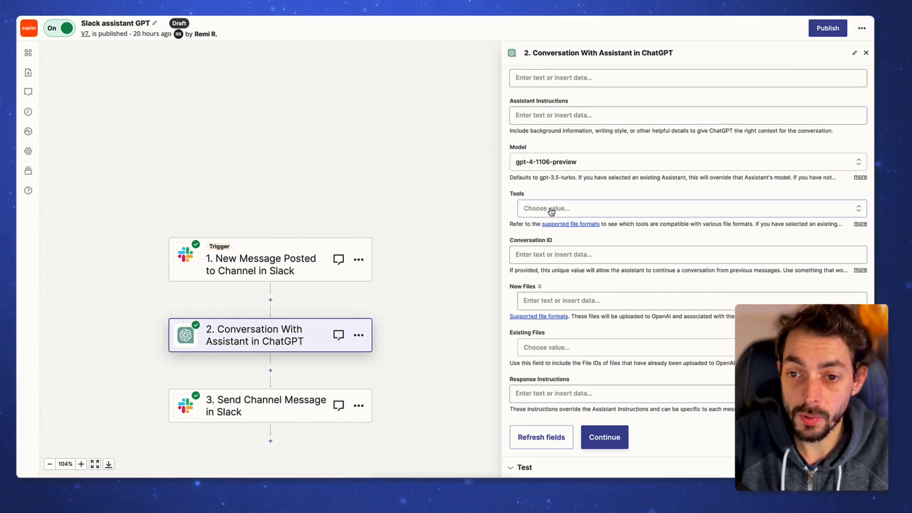
Step: View the Retrieval and Code Interpreter options offered for the ChatGPT action's tools, and close the list
click(551, 211)
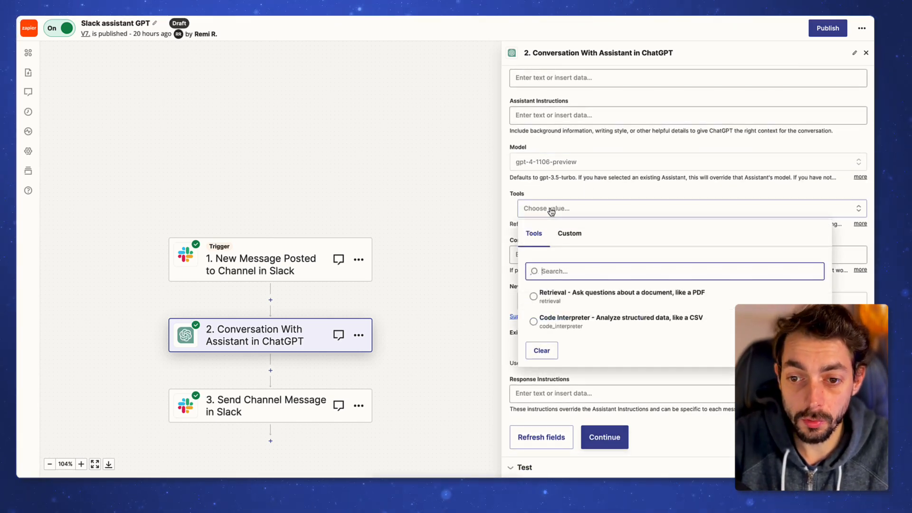
click(609, 300)
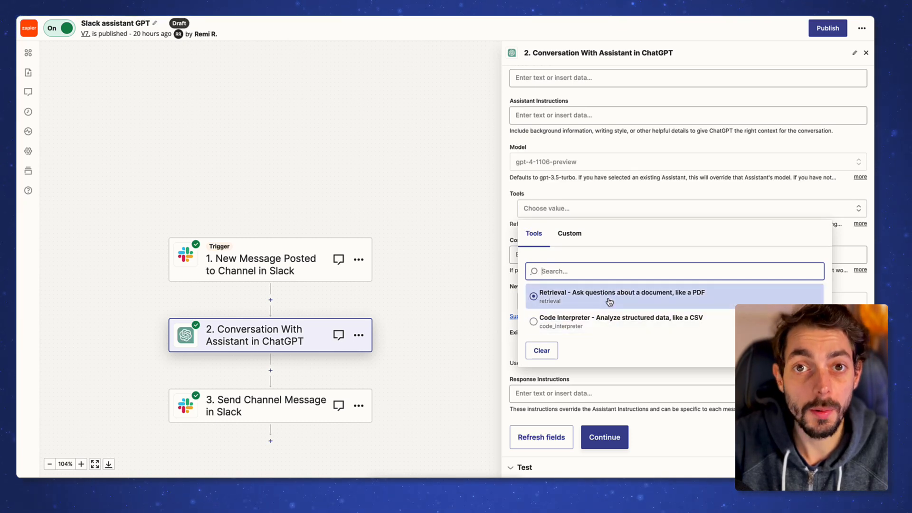
click(653, 176)
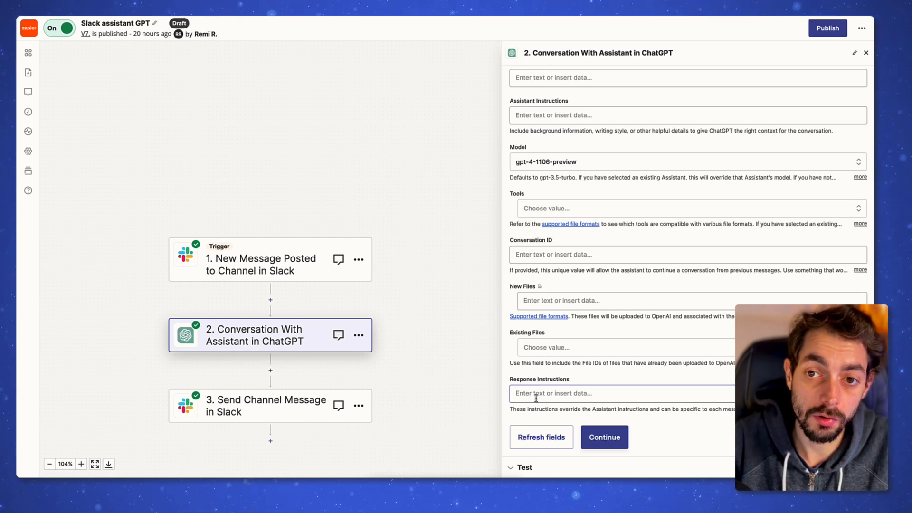
Step: Open the ChatGPT action's test data and read through it to the full response and response parts
click(605, 437)
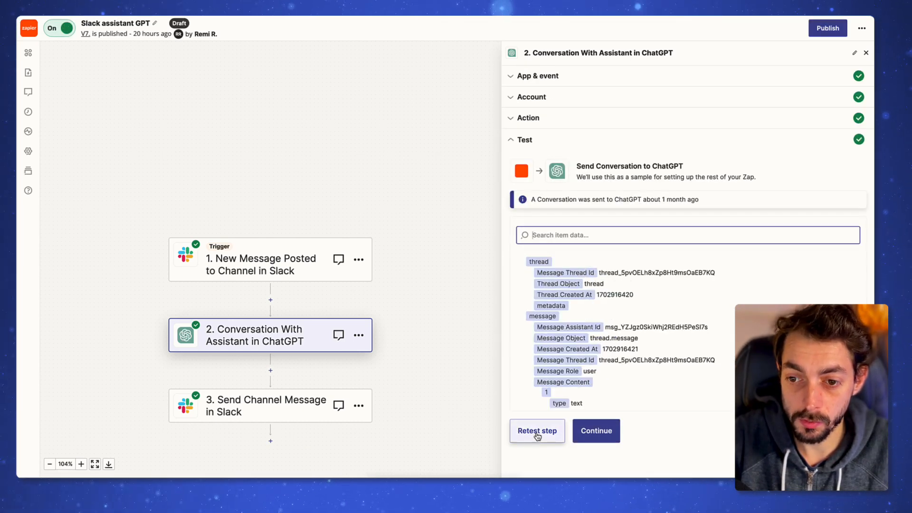
scroll(708, 272, down, 5)
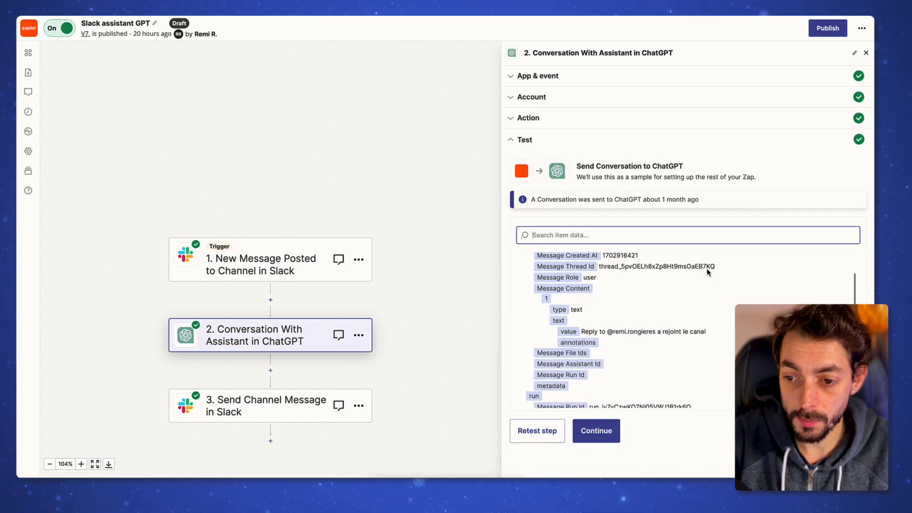
scroll(708, 271, down, 10)
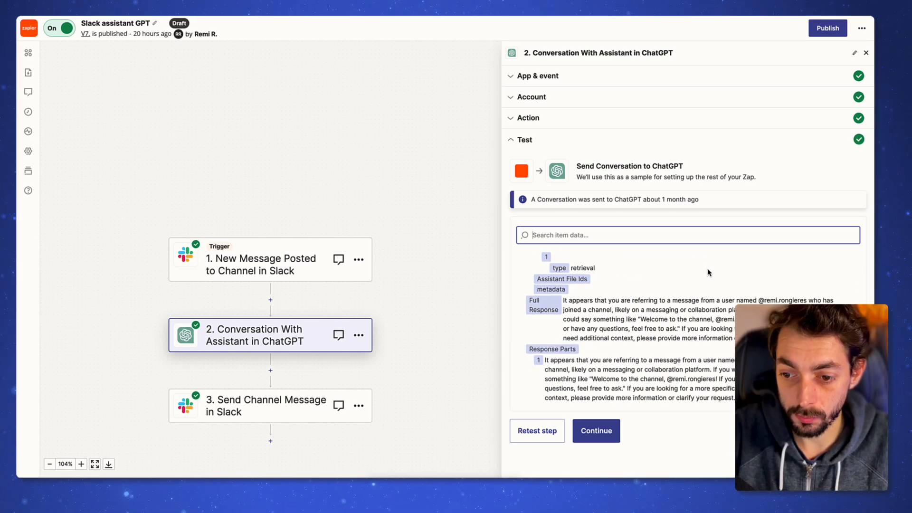
Step: Go to the Send Channel Message action and review its Slack event and account before continuing to its action settings
click(596, 430)
click(559, 243)
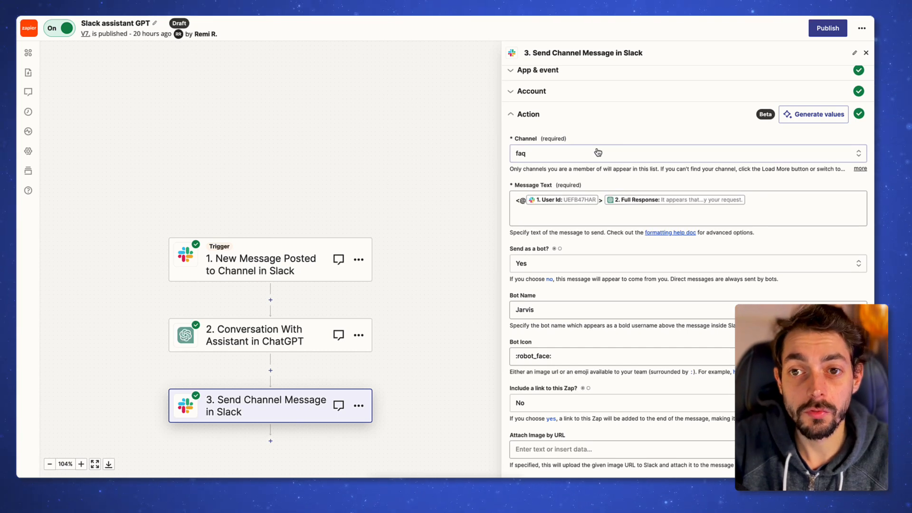
click(562, 71)
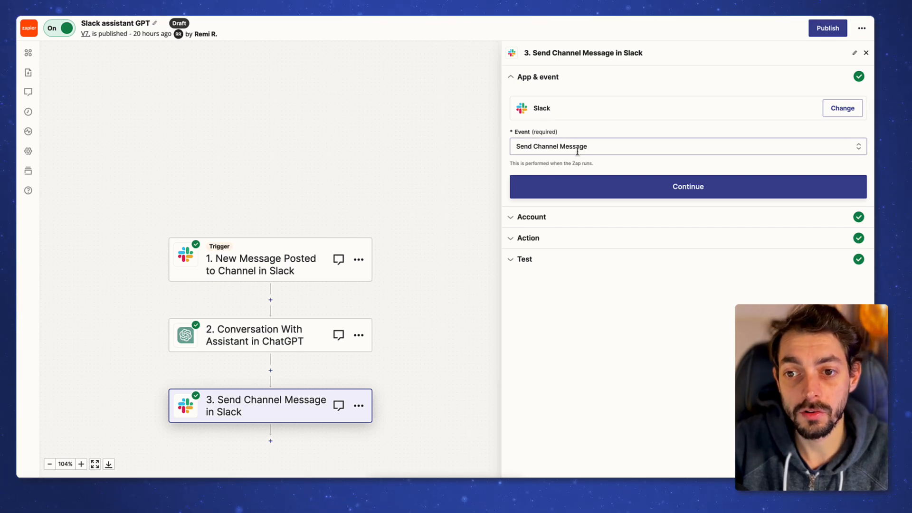
click(580, 186)
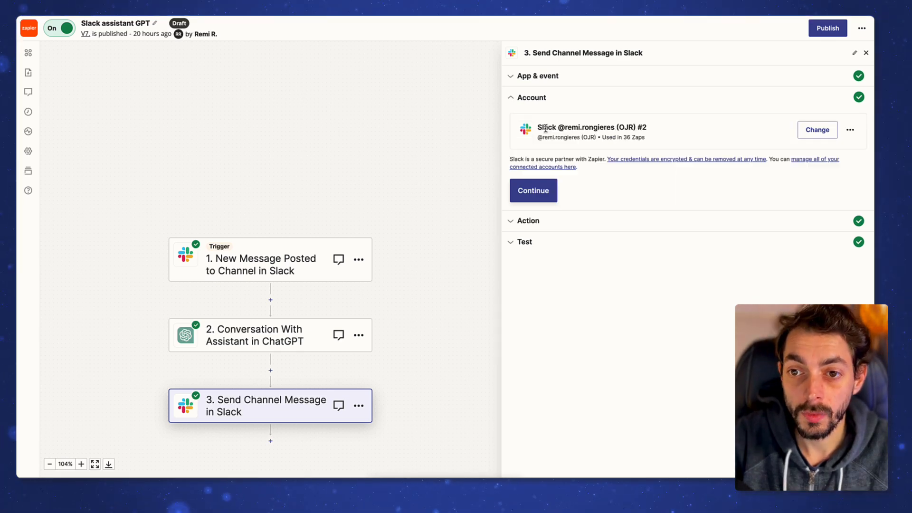
click(555, 193)
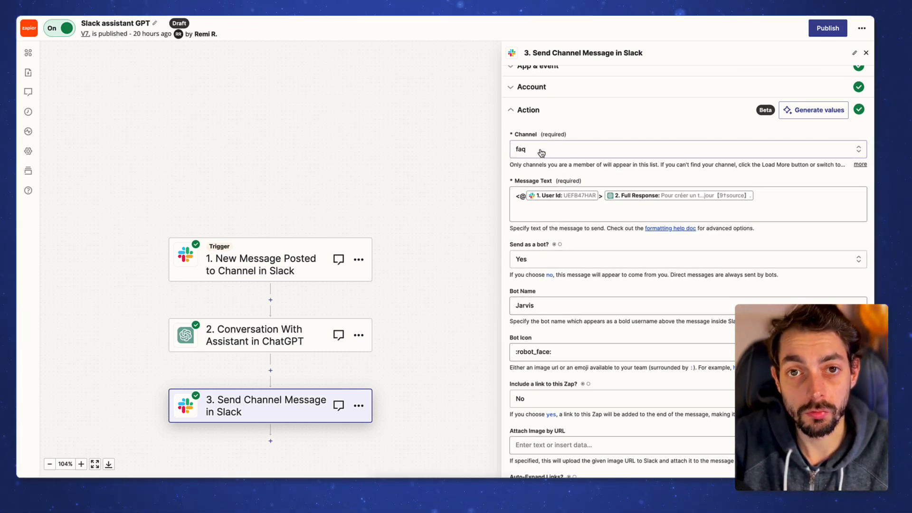
Step: Examine the Slack message text with its user ID and full response fields, plus the send-as-bot, bot name and icon settings
scroll(539, 150, down, 2)
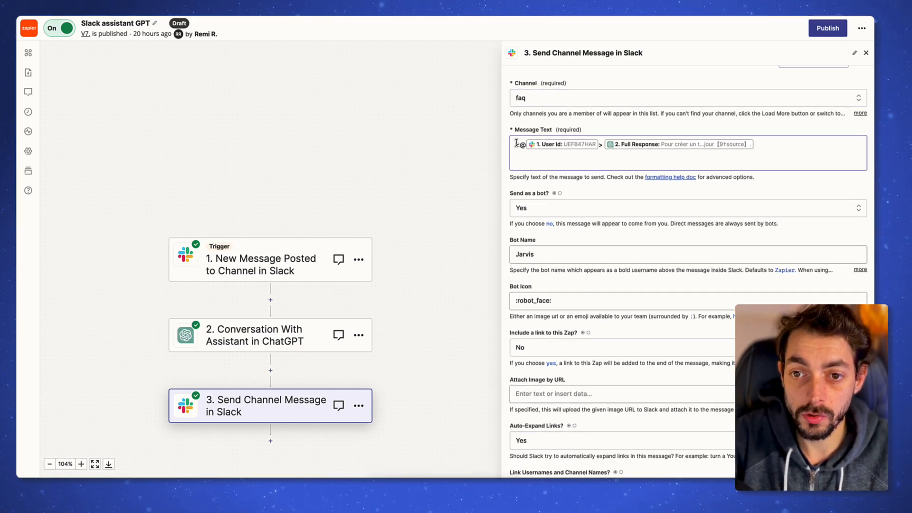
click(515, 145)
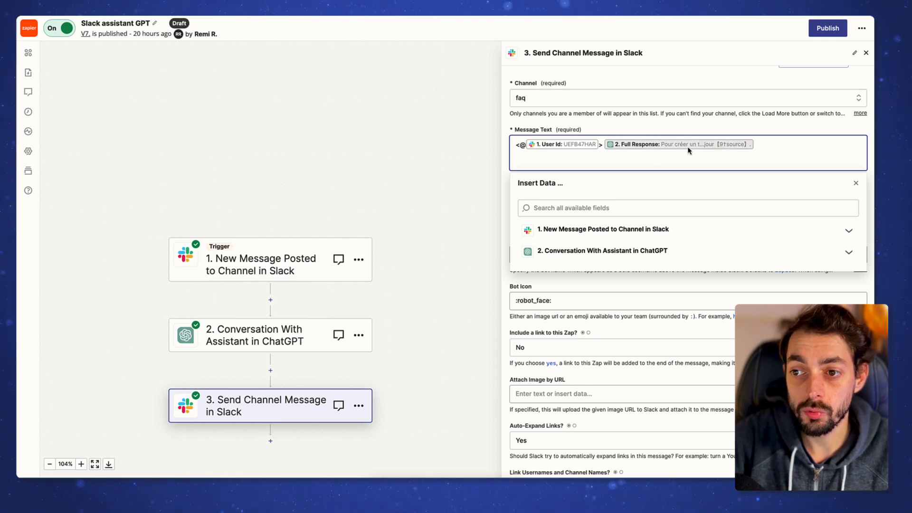
click(819, 132)
scroll(678, 212, down, 3)
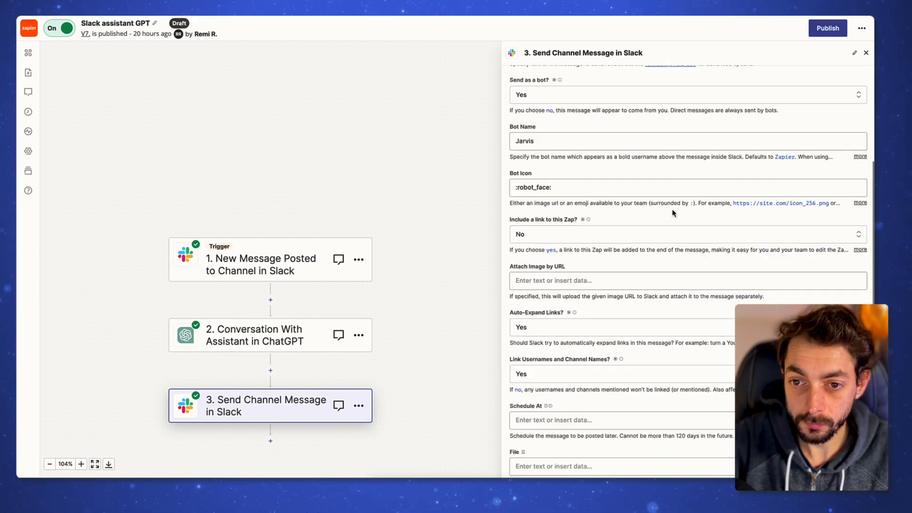
scroll(549, 120, up, 1)
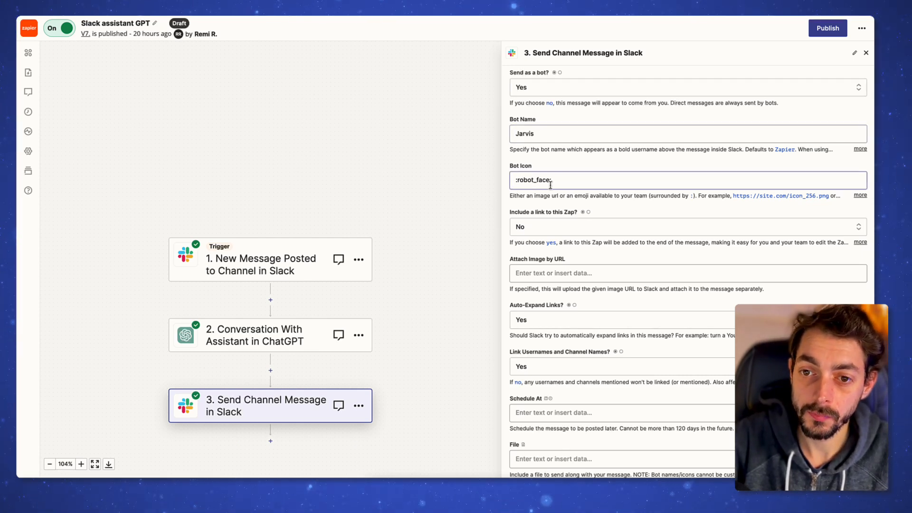
click(565, 176)
click(583, 164)
Step: Check the remaining Slack message settings, examining the Thread field's mapped trigger timestamp and its insertable data
scroll(588, 173, down, 1)
scroll(588, 172, down, 3)
scroll(599, 152, down, 4)
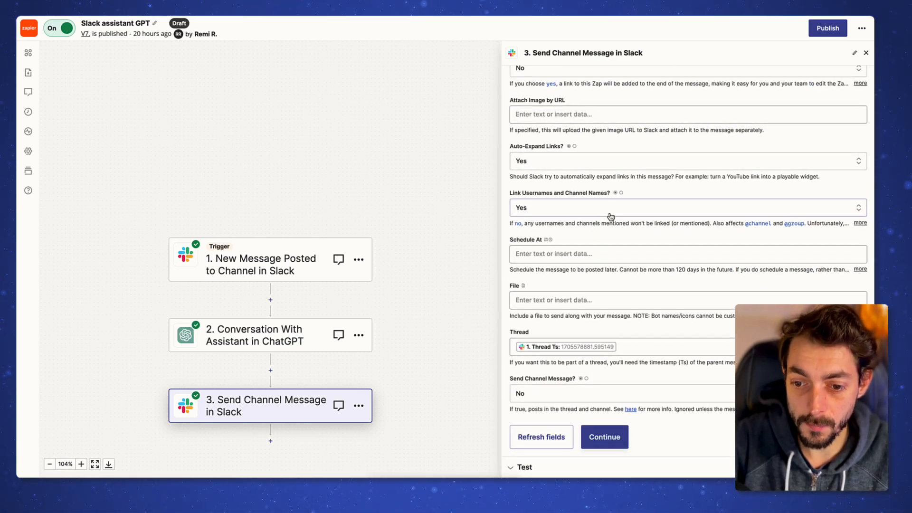
click(626, 346)
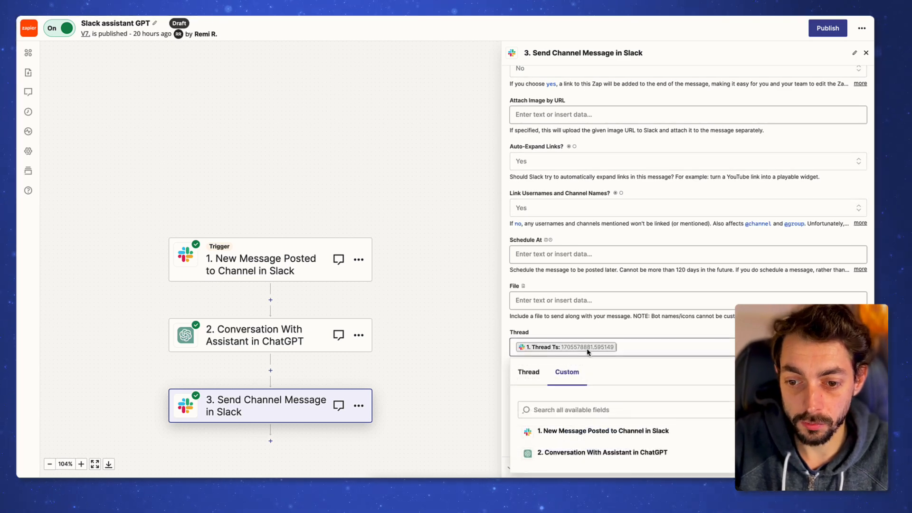
click(621, 329)
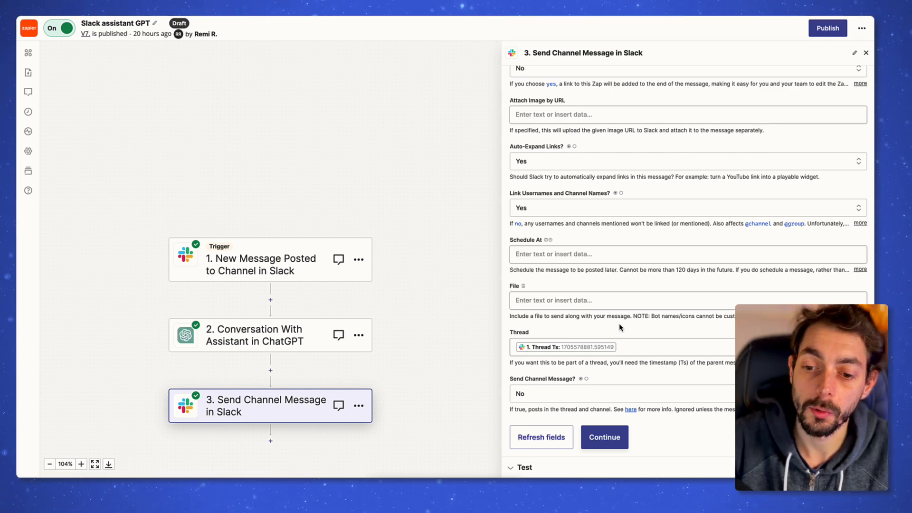
Step: Continue to the Slack message action's test results, and publish the Slack assistant GPT Zap
click(605, 437)
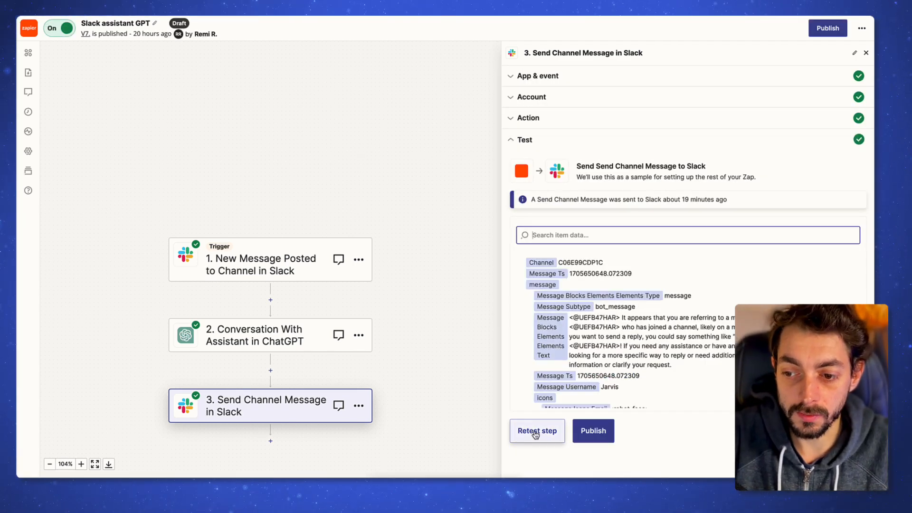
click(841, 32)
click(473, 286)
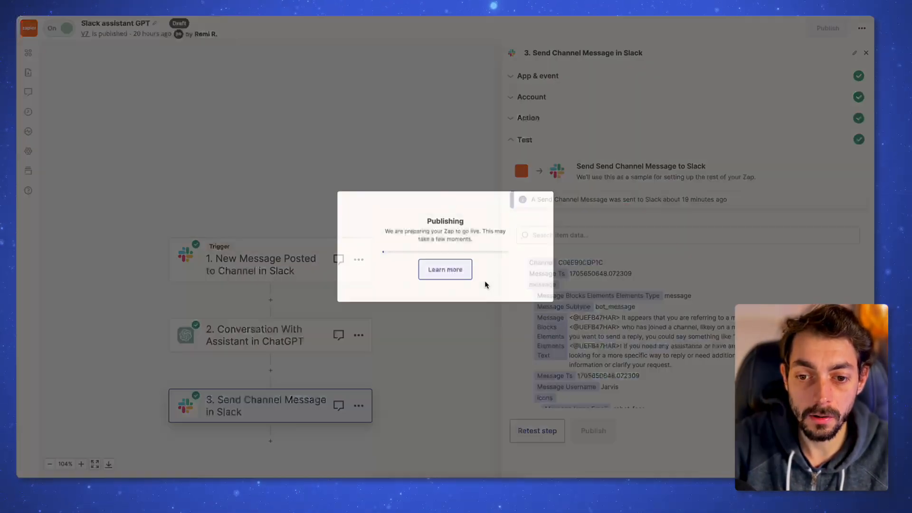
Step: Switch to Slack and read Jarvis's answer about using templates in the faq channel
click(36, 167)
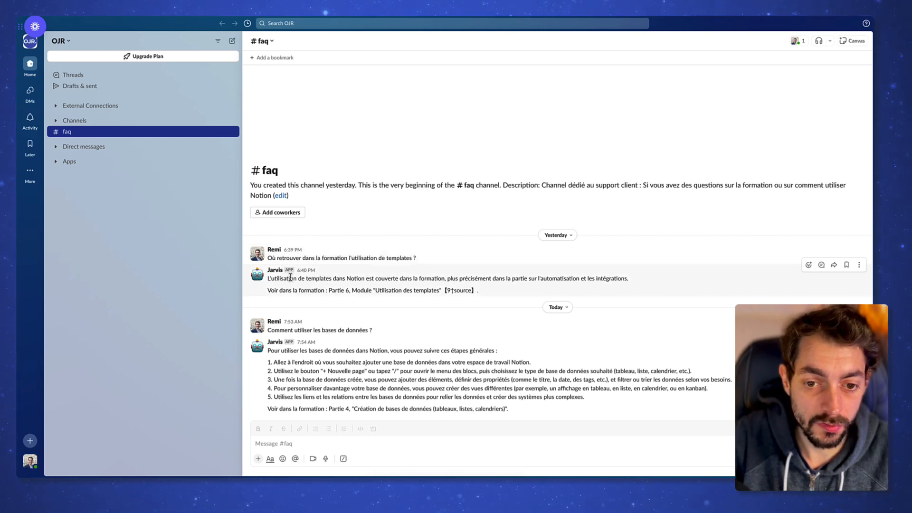
drag(290, 277, 591, 291)
click(562, 277)
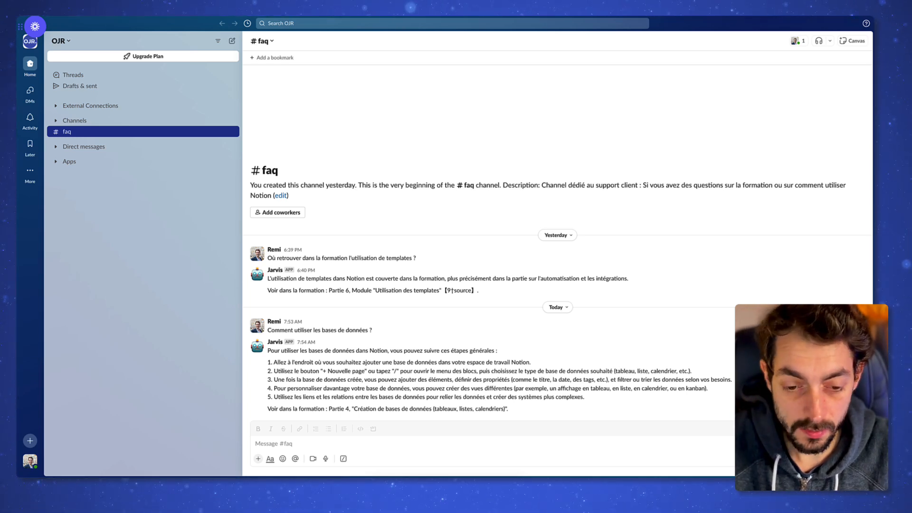
Step: Post the question "Comment créer une automatisation ?" in the faq channel and read the start of Jarvis's reply
click(576, 447)
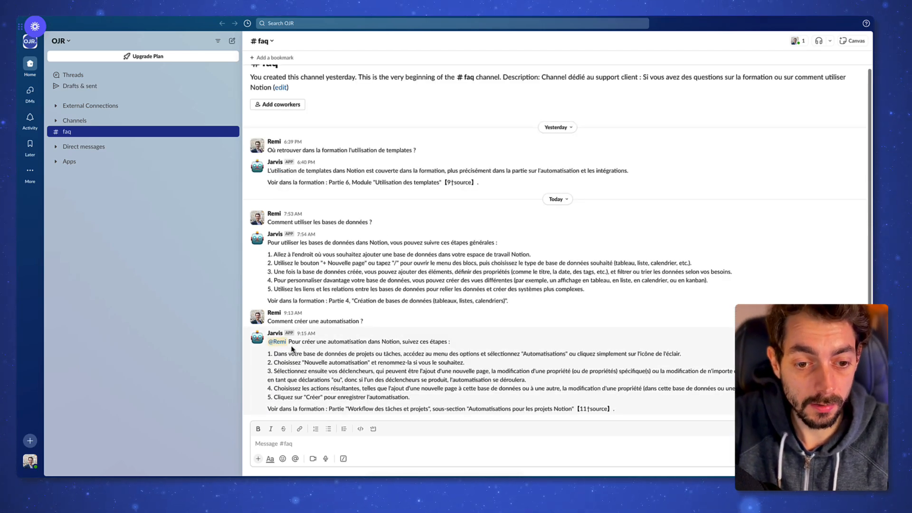
drag(303, 341, 404, 342)
click(433, 343)
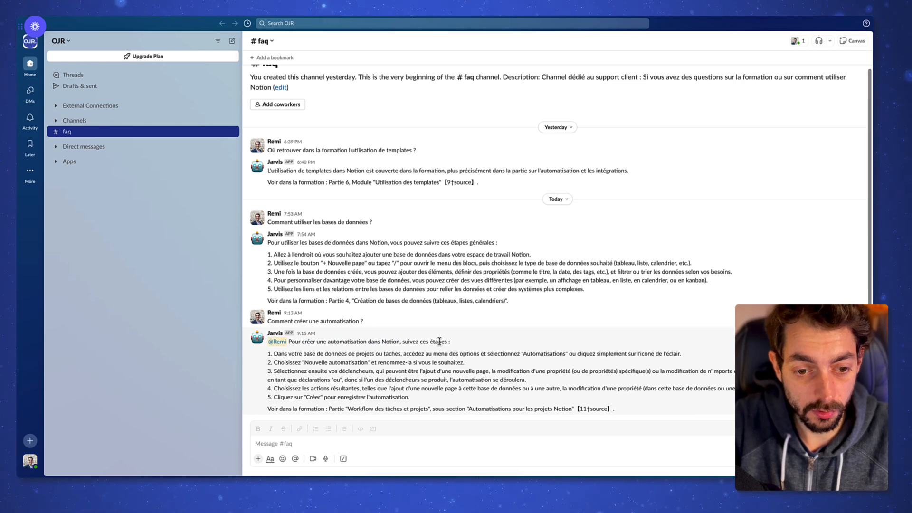
Step: Read the steps in Jarvis's reply about creating an automation and its reference to the matching course section
drag(290, 354, 639, 367)
click(615, 356)
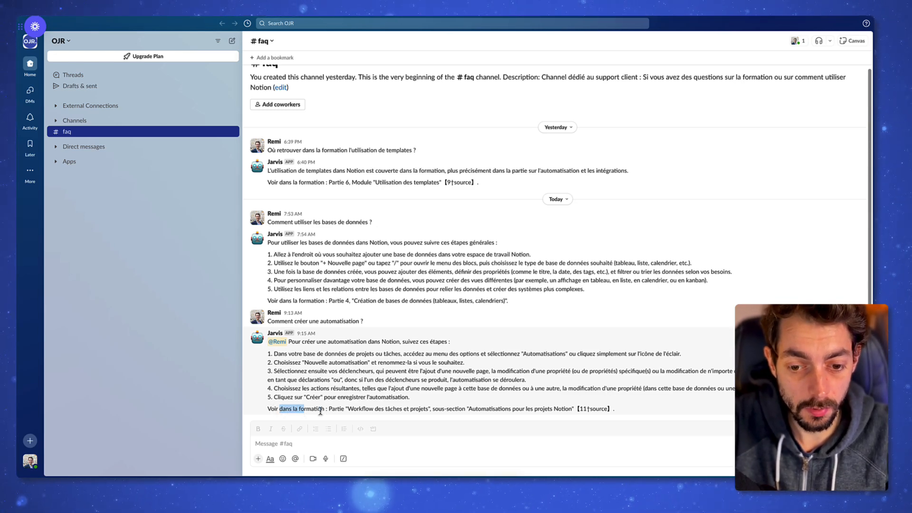
drag(273, 408, 390, 410)
click(390, 410)
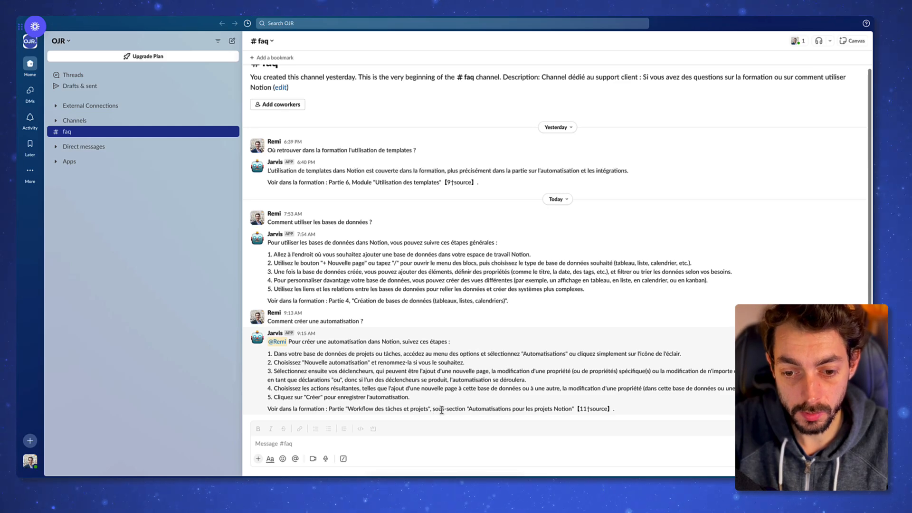
drag(469, 409, 566, 409)
click(566, 409)
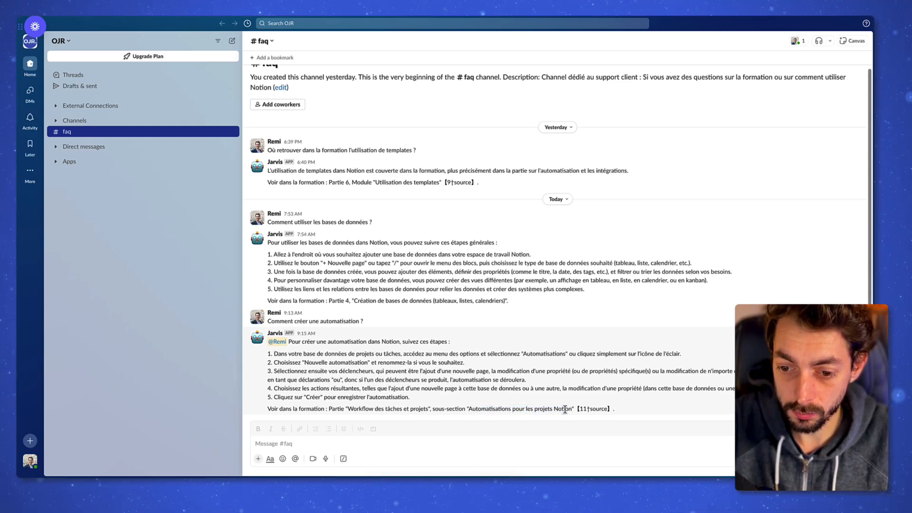
Step: Post the question "Est-ce que la formation aborde le sujet de partage des pages ?" in the faq channel
click(685, 447)
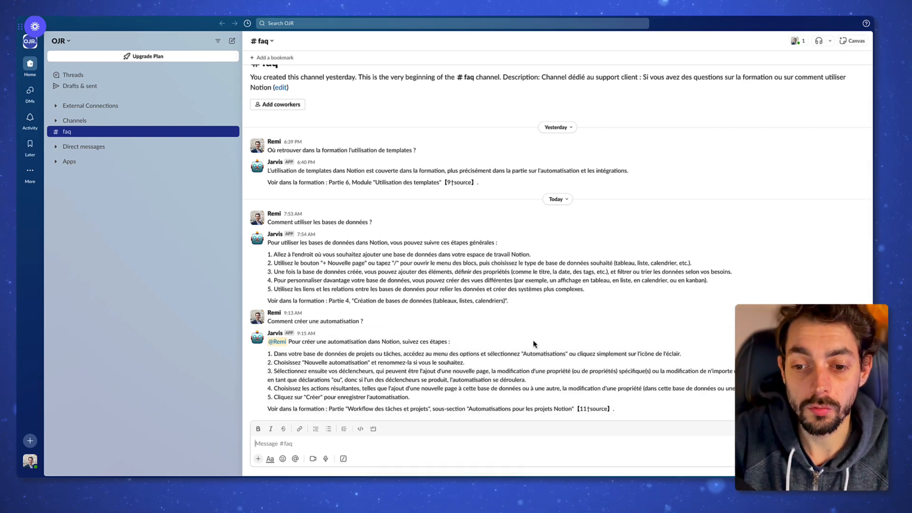
text(Est-ce que la formation aborde le sujet de partage des pages ?)
key(Return)
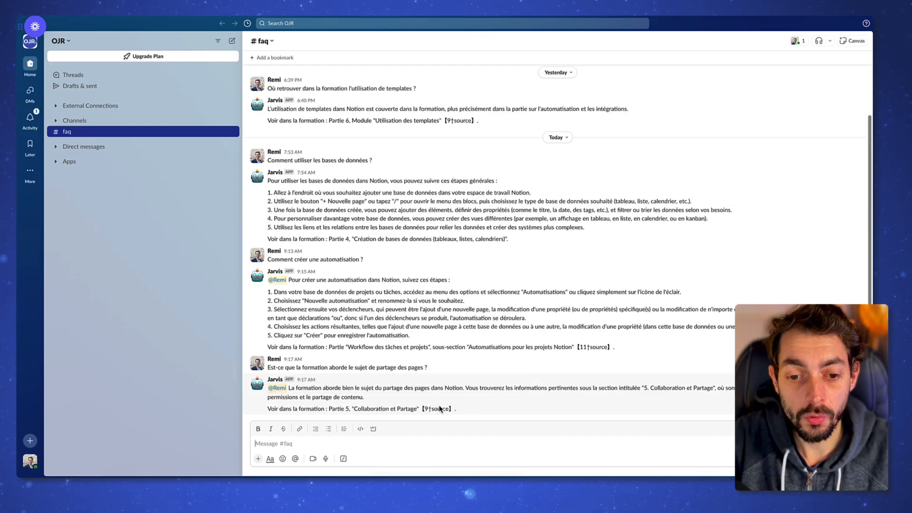
Step: Examine Jarvis's reply about sharing pages, checking which course section it refers to
drag(343, 388, 476, 386)
click(476, 387)
drag(645, 387, 707, 387)
click(707, 388)
click(311, 439)
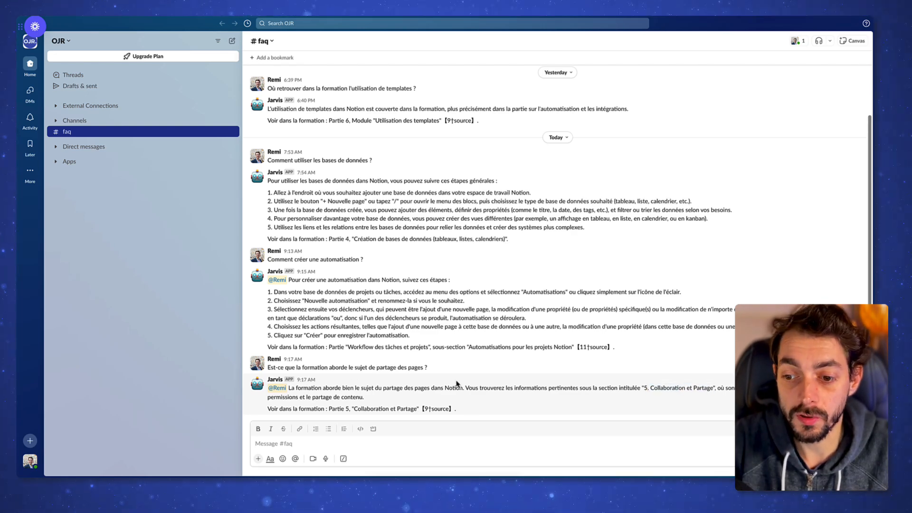